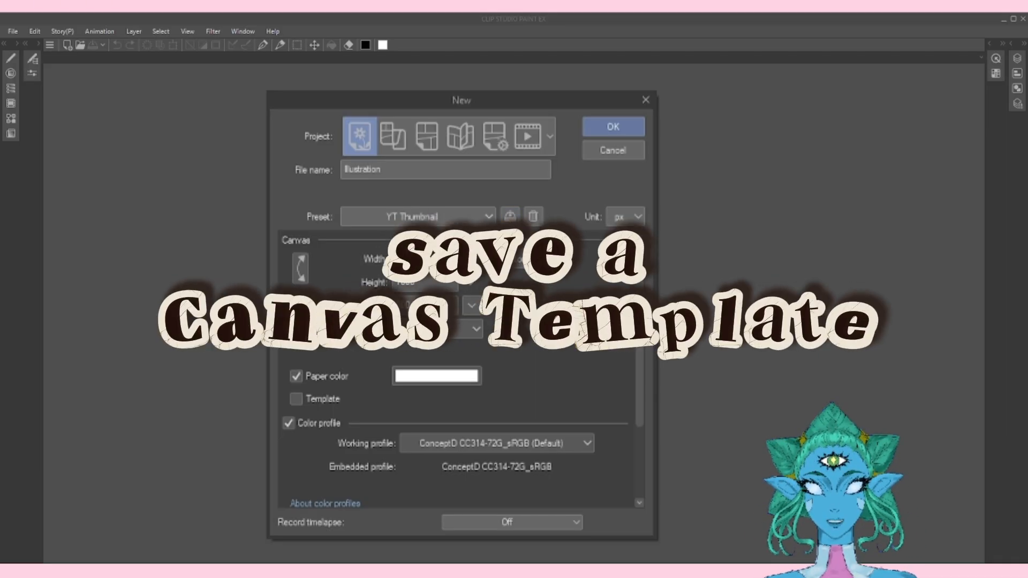
Set the new illustration's canvas size to B5 square and its paper color to light gray
click(528, 258)
click(507, 368)
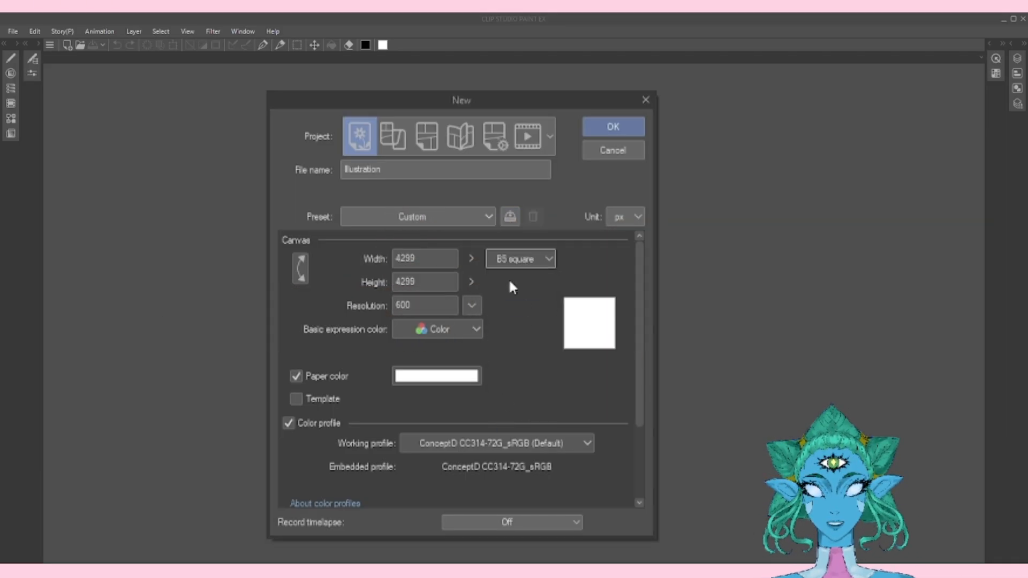
click(433, 377)
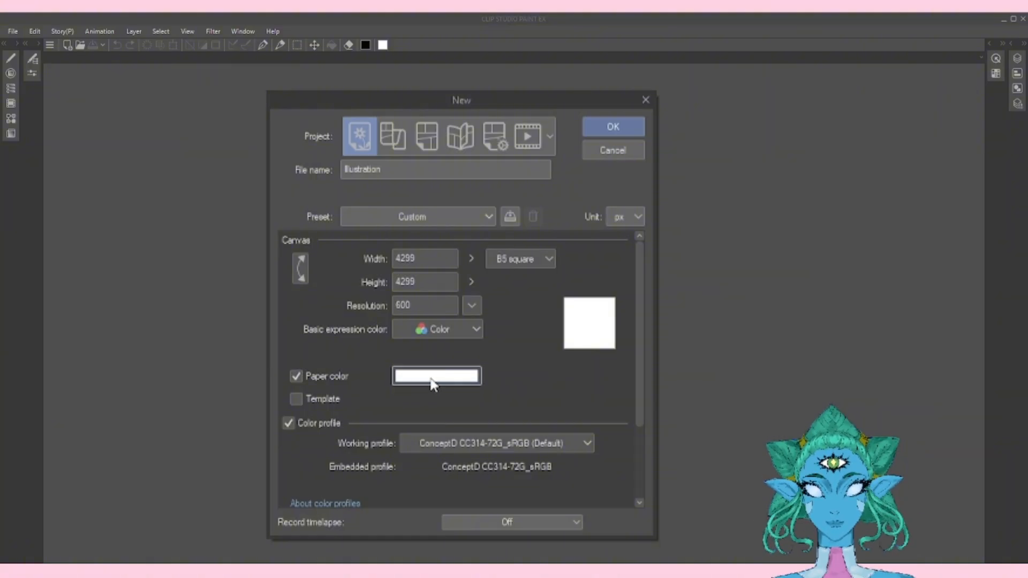
click(745, 293)
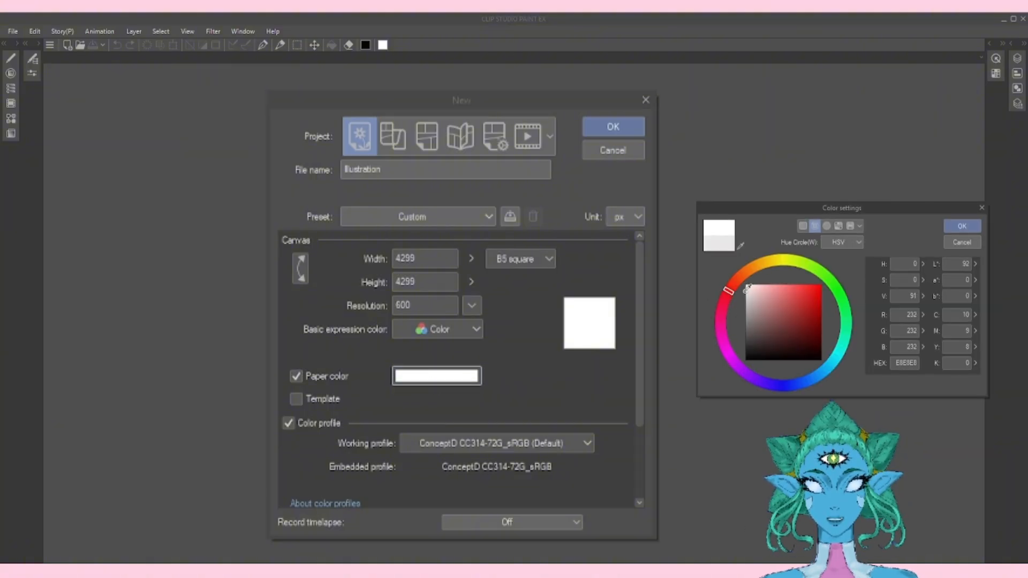
key(Return)
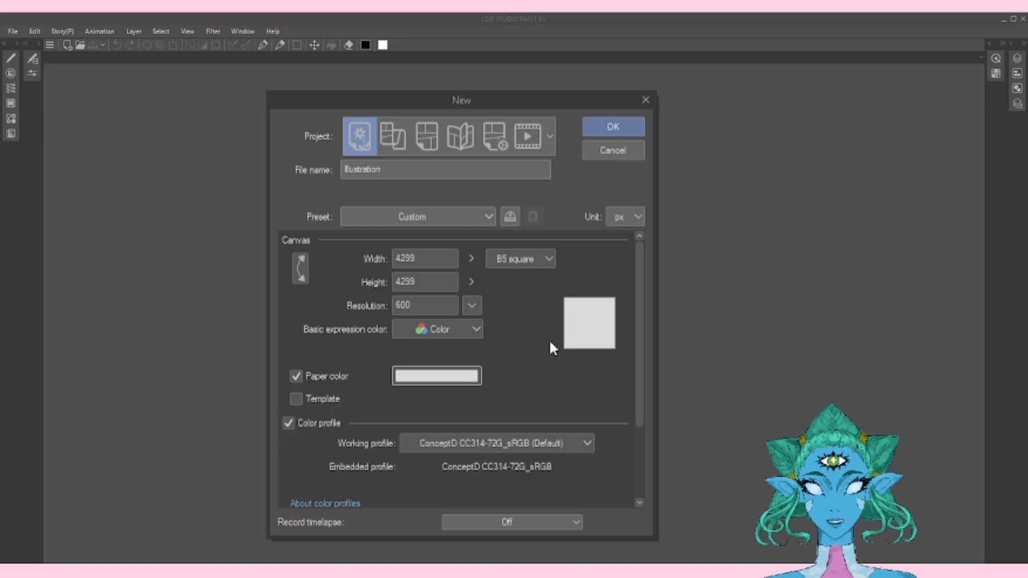
Save the current canvas settings as a preset named Square Illustration
click(509, 217)
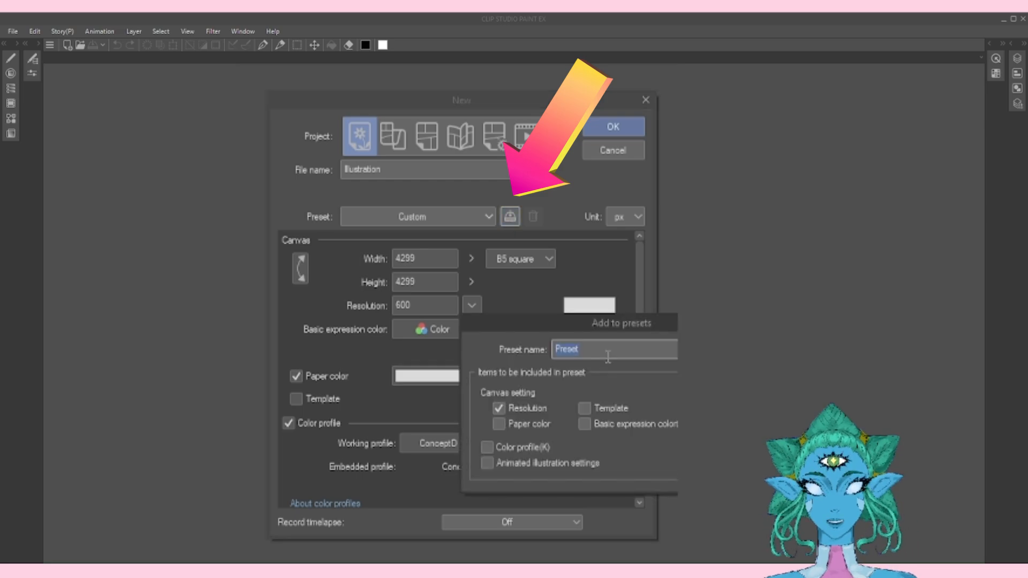
text(Squa)
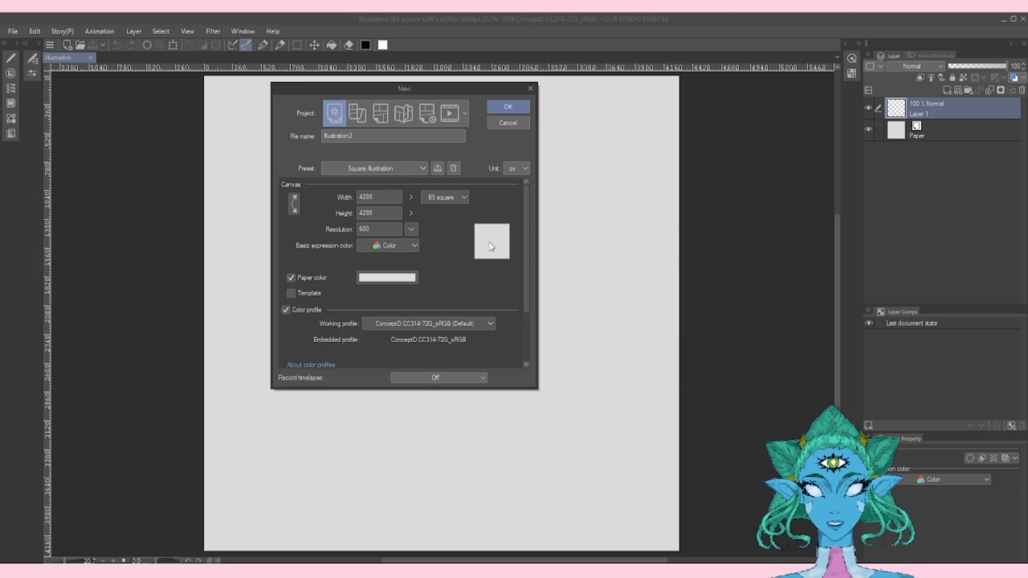
click(407, 168)
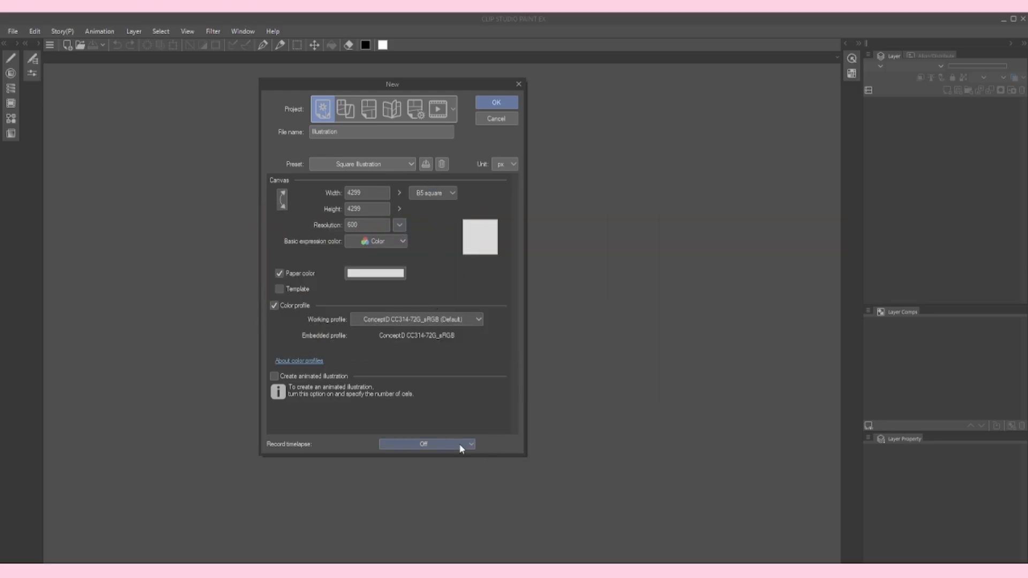
Check the timelapse recording options for the new illustration, keeping the recording off
click(442, 445)
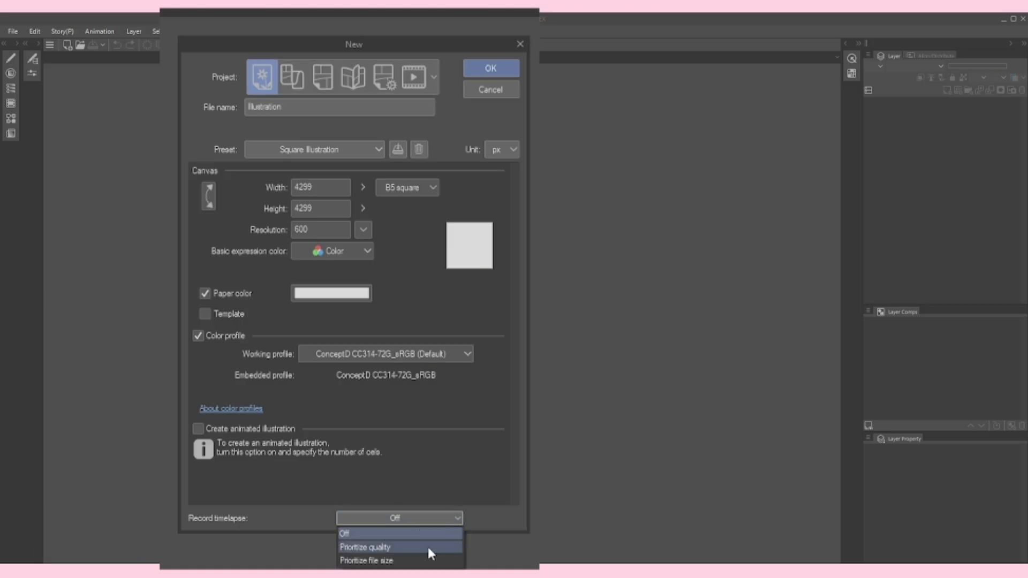
click(428, 534)
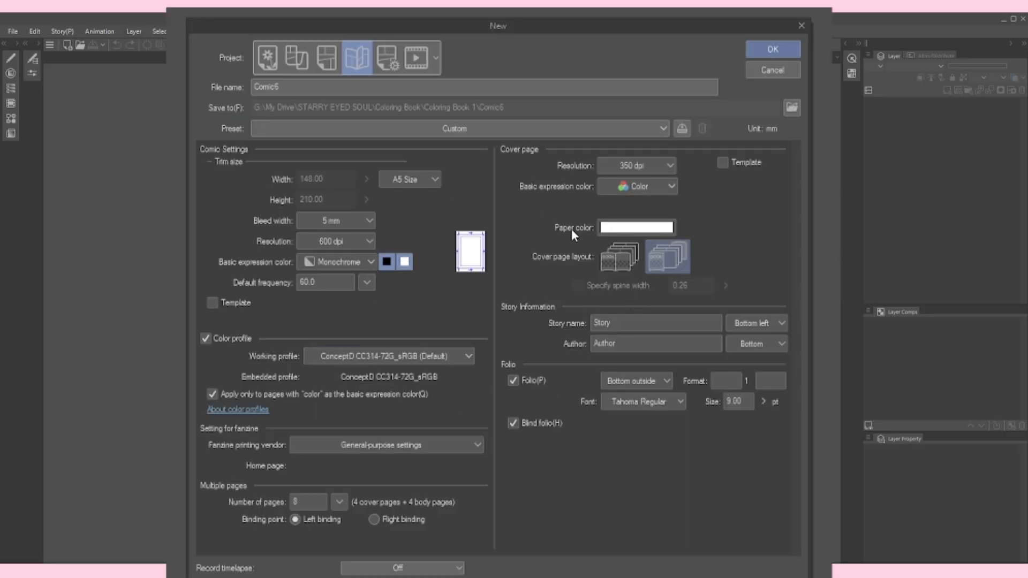
Examine the available trim sizes and working color profiles for a comic project
click(420, 184)
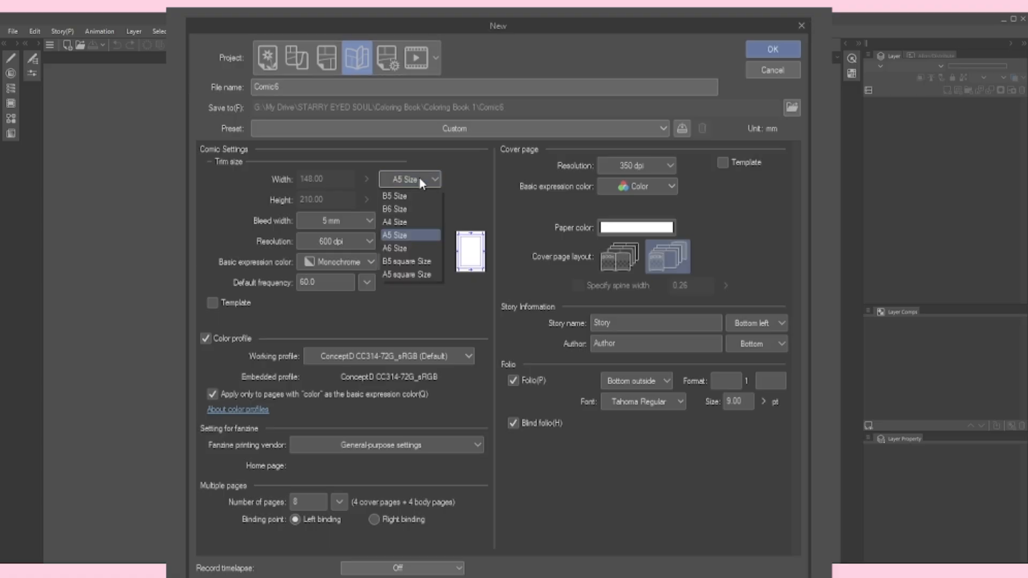
click(420, 183)
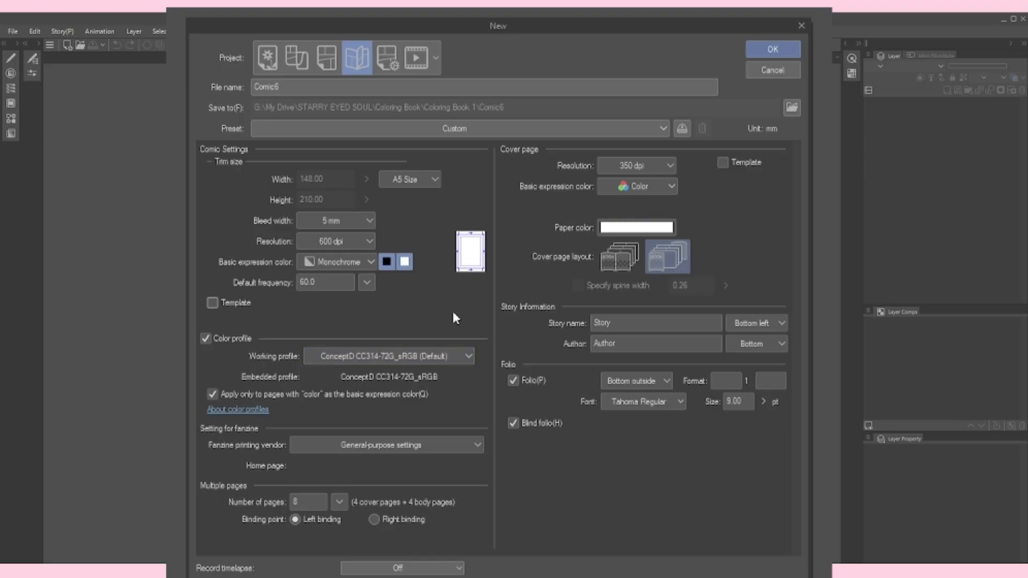
click(449, 353)
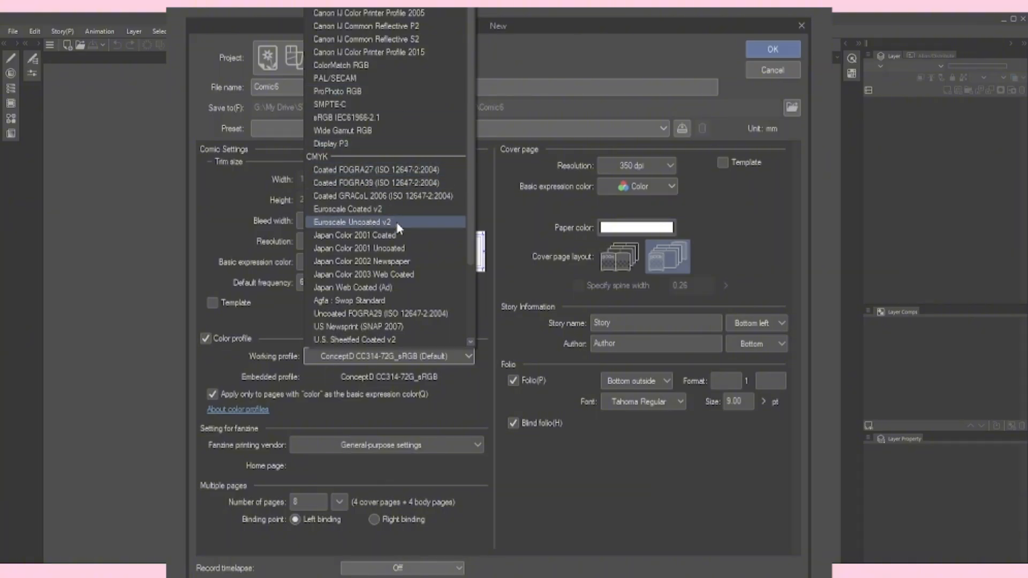
click(518, 215)
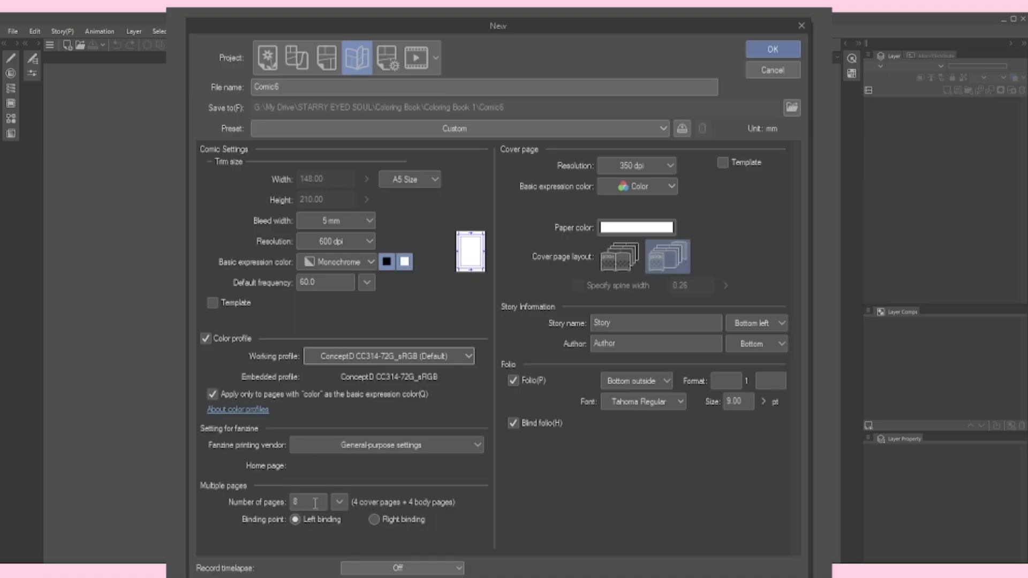
Examine the unit choices under all comic settings and the image interpolation choices of an animation project
click(386, 57)
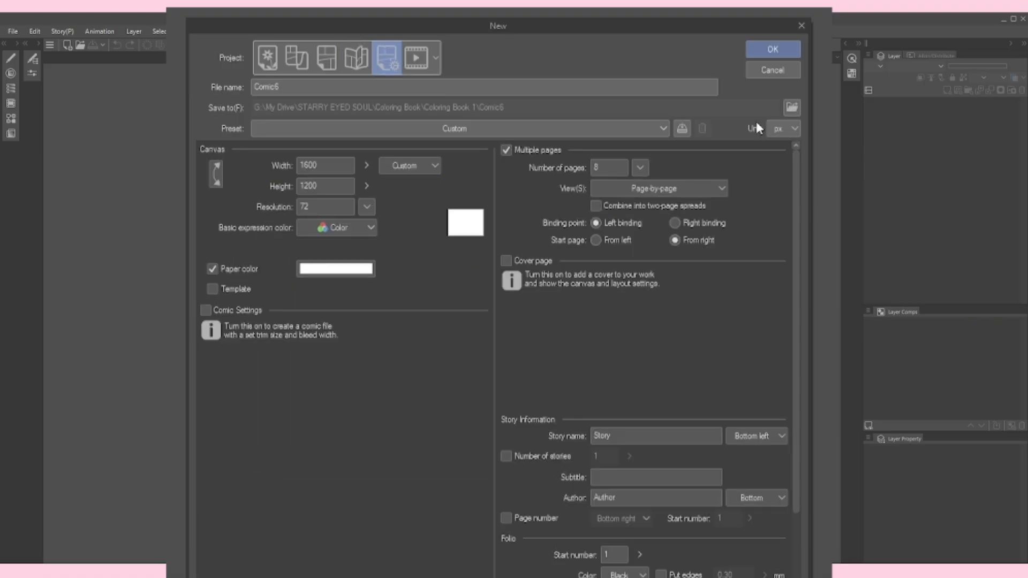
click(788, 130)
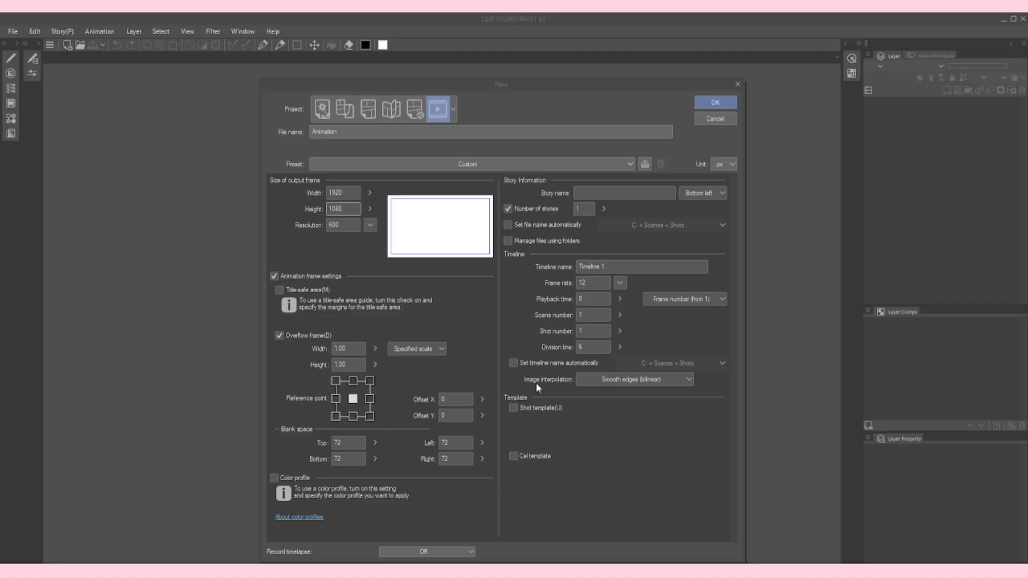
click(661, 381)
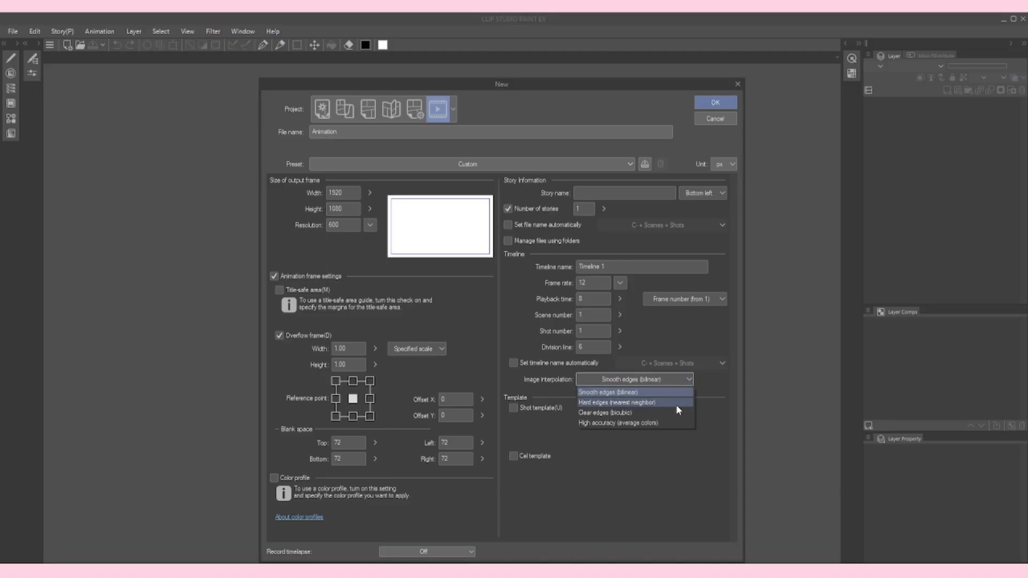
click(645, 444)
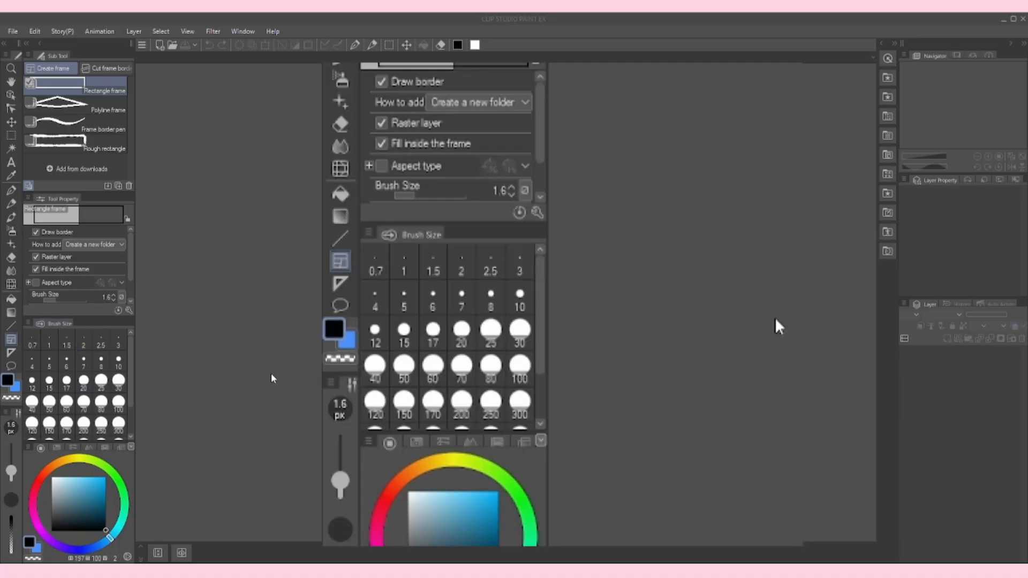
Hide the Brush Size palette and bring up the list of available palettes
click(28, 324)
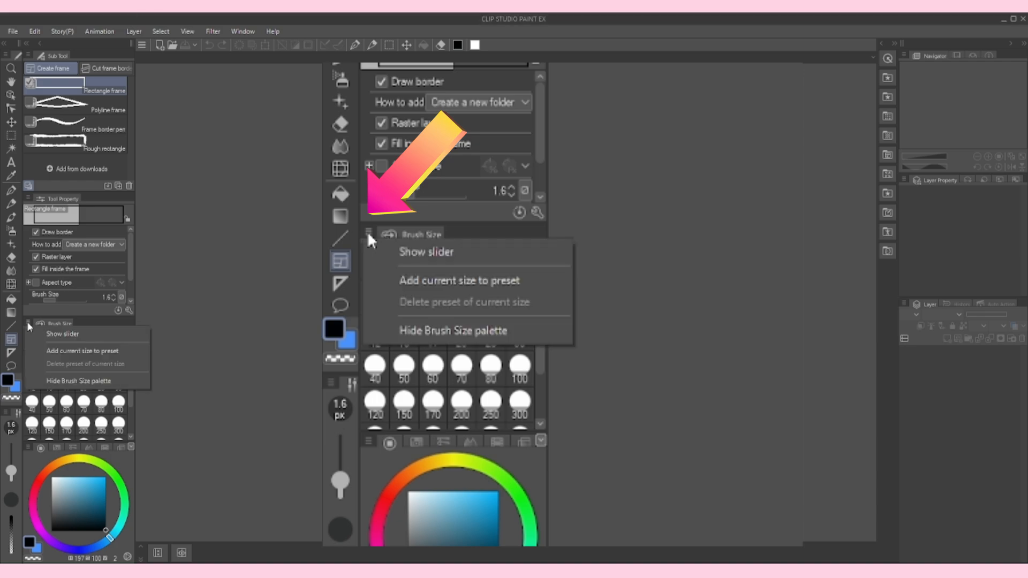
click(133, 390)
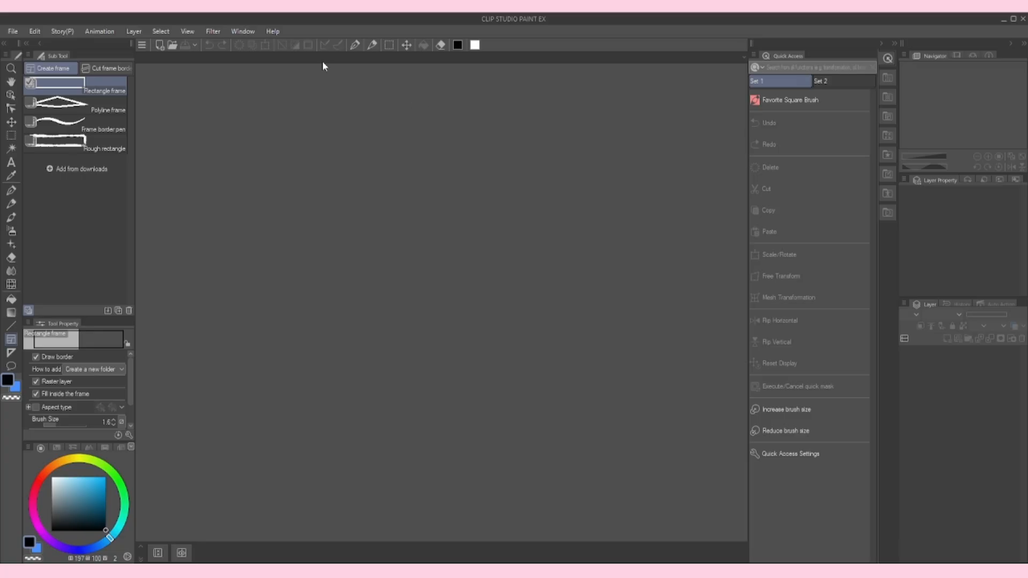
click(240, 33)
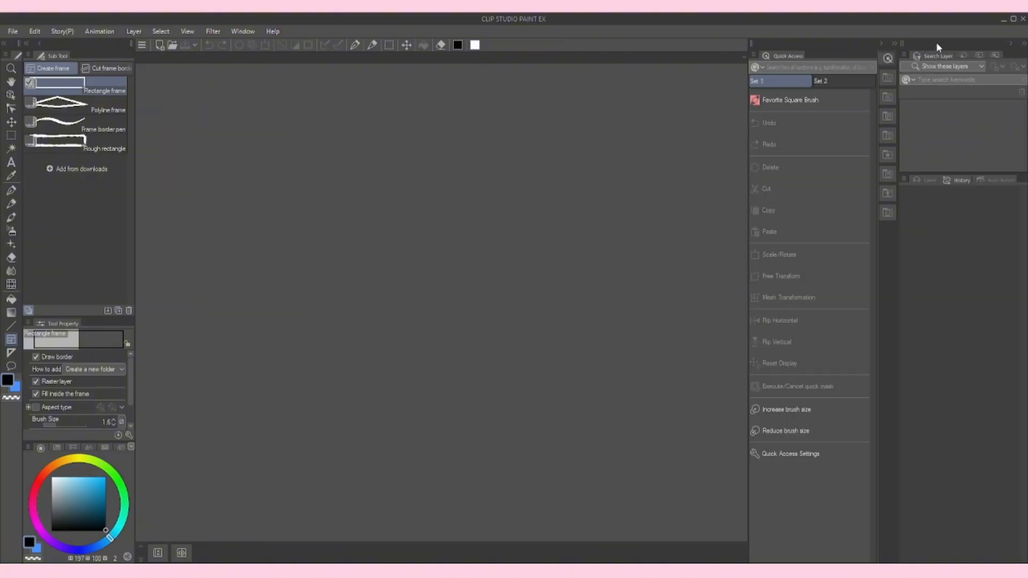
Move the layer palette column inward and undock the Tool and Sub Tool palettes as floating windows
drag(937, 48, 903, 55)
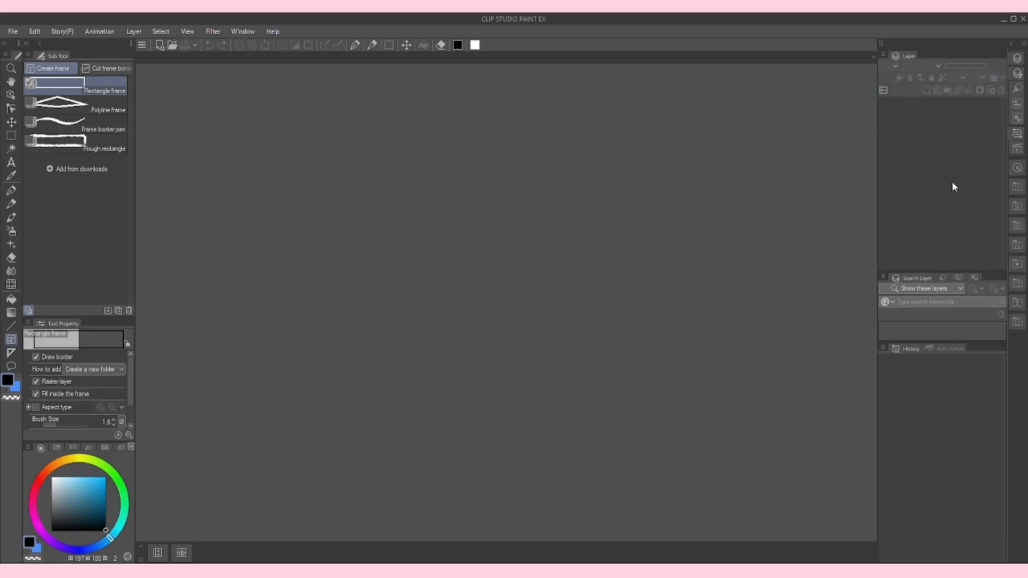
drag(22, 197, 118, 185)
drag(75, 55, 702, 212)
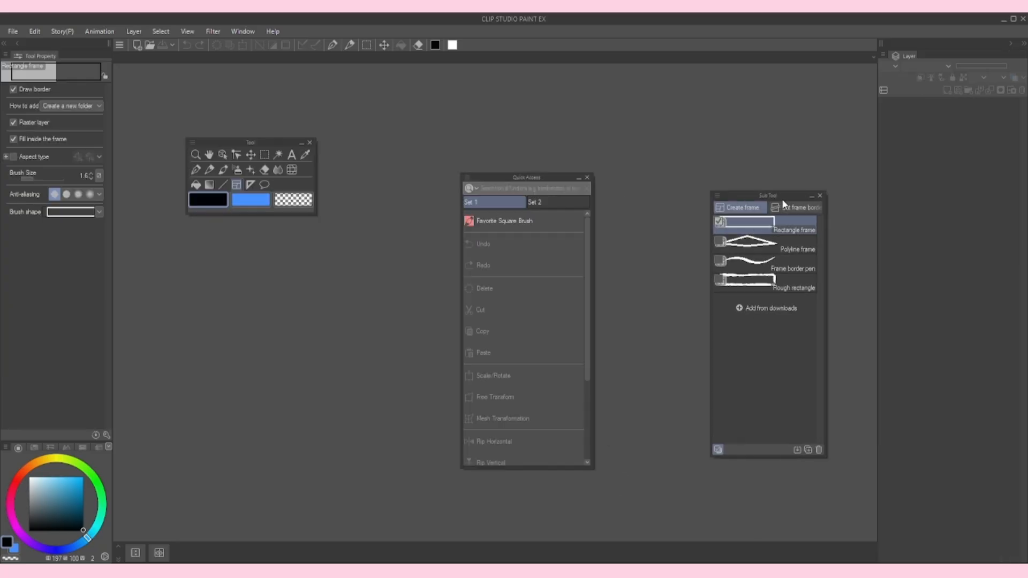
Dock the Sub Tool palette below the Layer palette, grouped with Tool Property, and bring Tool Property to the front
mouse_move(780, 202)
mouse_down()
mouse_move(830, 212)
mouse_move(971, 282)
mouse_move(953, 352)
mouse_move(955, 461)
mouse_move(955, 319)
mouse_move(936, 181)
mouse_move(961, 425)
mouse_move(948, 561)
mouse_move(789, 390)
mouse_move(881, 392)
mouse_move(954, 542)
mouse_move(948, 559)
mouse_move(767, 401)
mouse_move(751, 339)
mouse_move(887, 392)
mouse_up()
click(910, 395)
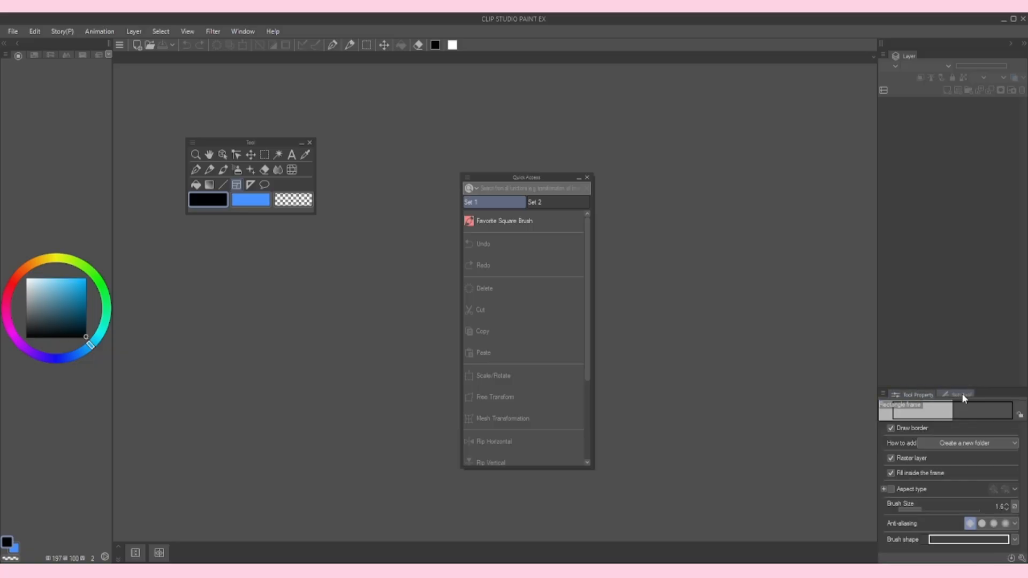
click(963, 394)
click(917, 395)
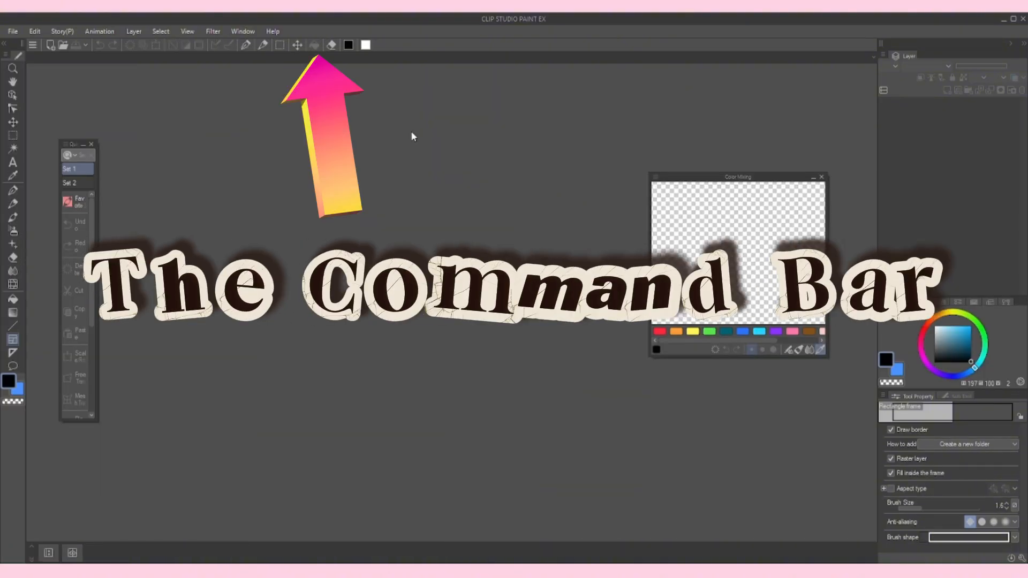
Add a light blue drawing color and the Auto select tool to the end of the command bar
right_click(442, 46)
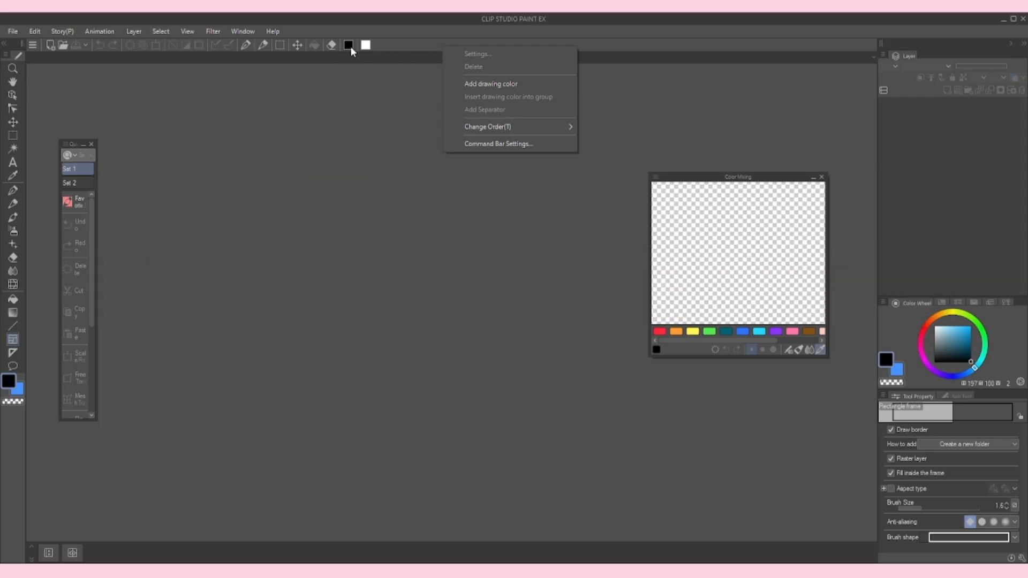
click(958, 333)
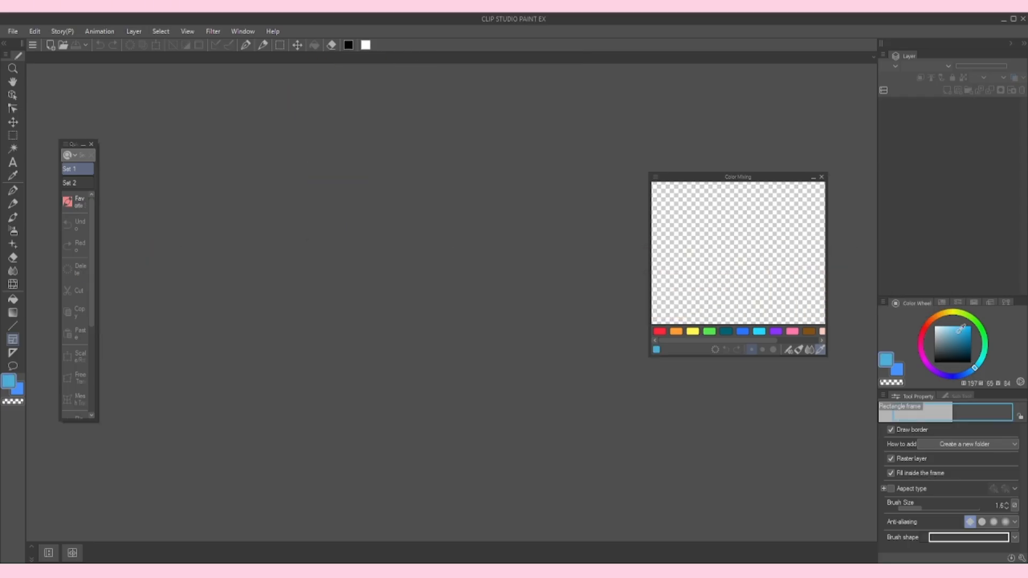
right_click(391, 48)
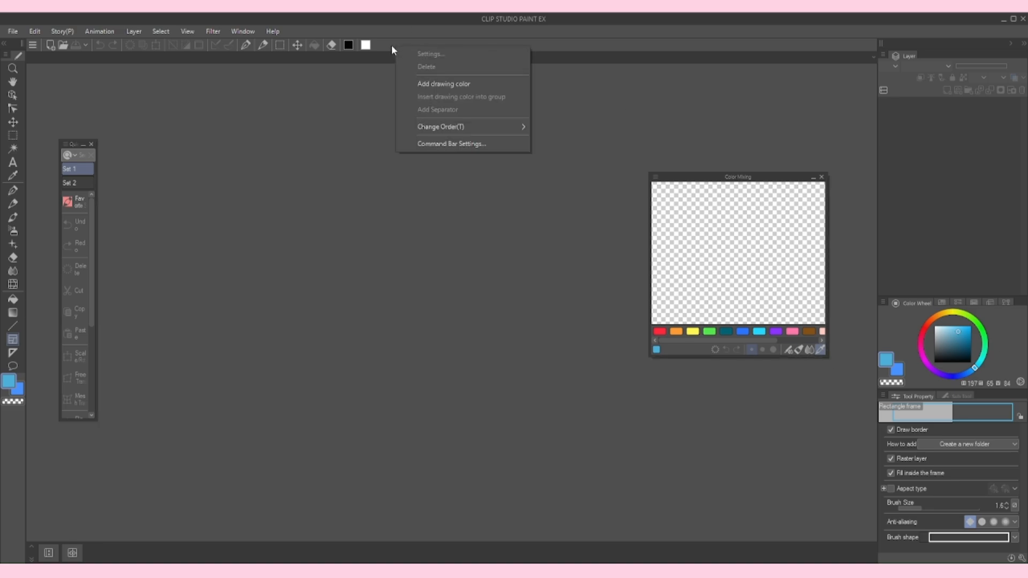
click(454, 84)
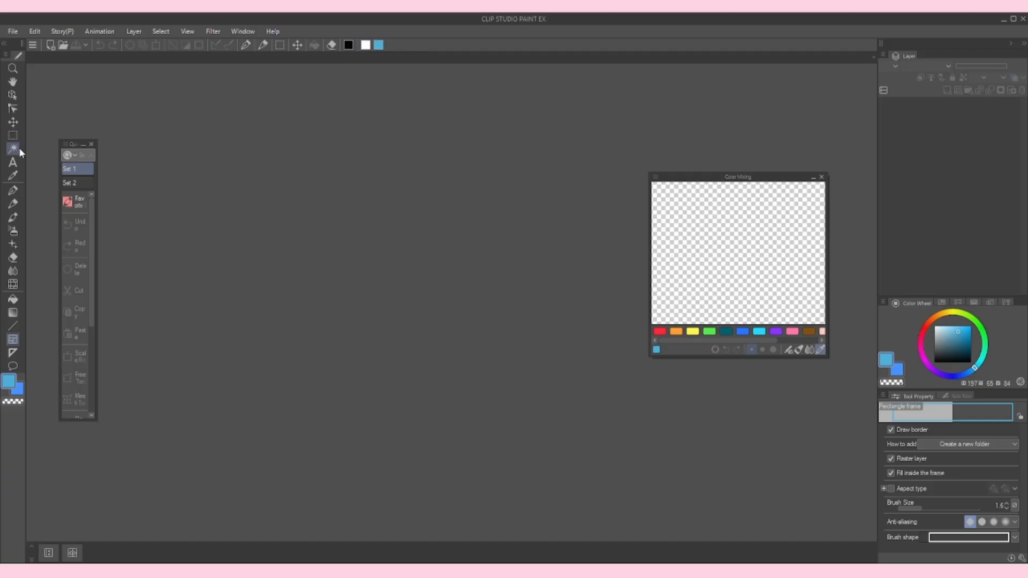
drag(13, 154, 401, 53)
Set the command bar's reordering method to Ctrl + Drag and move the Pencil to the end of the bar
right_click(407, 46)
mouse_move(482, 127)
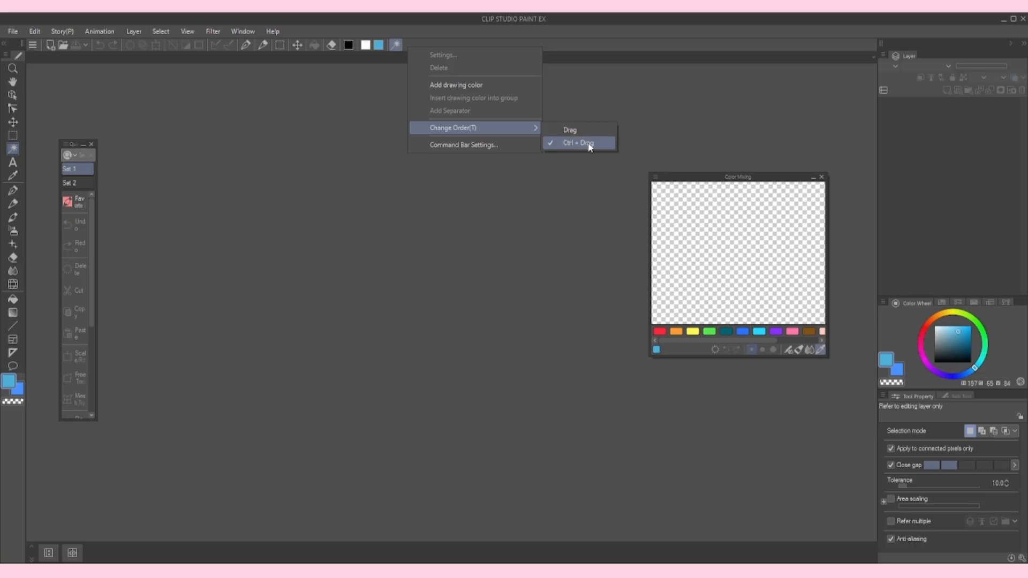
click(587, 143)
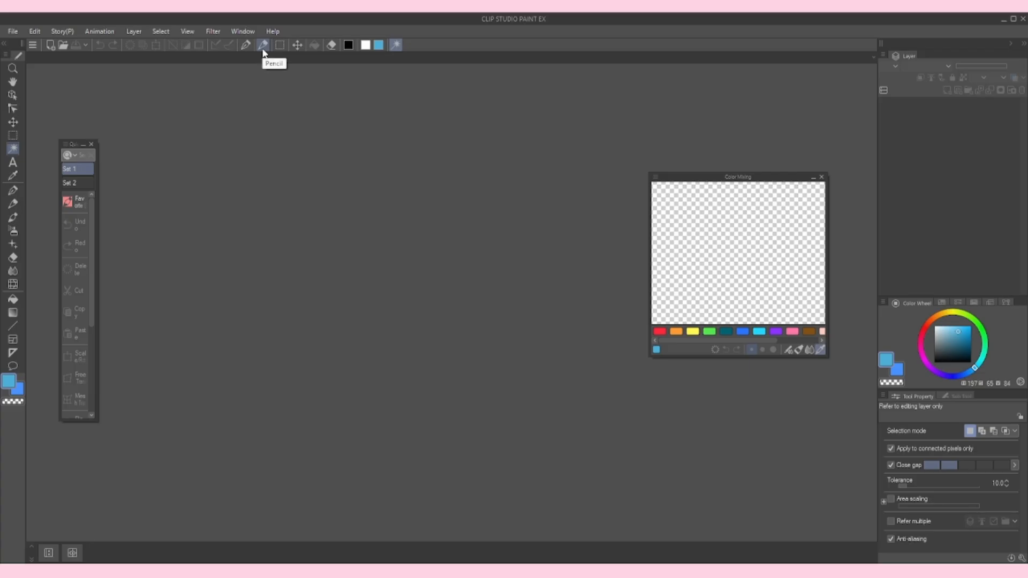
ctrl+drag(263, 51, 429, 45)
right_click(429, 45)
mouse_move(536, 129)
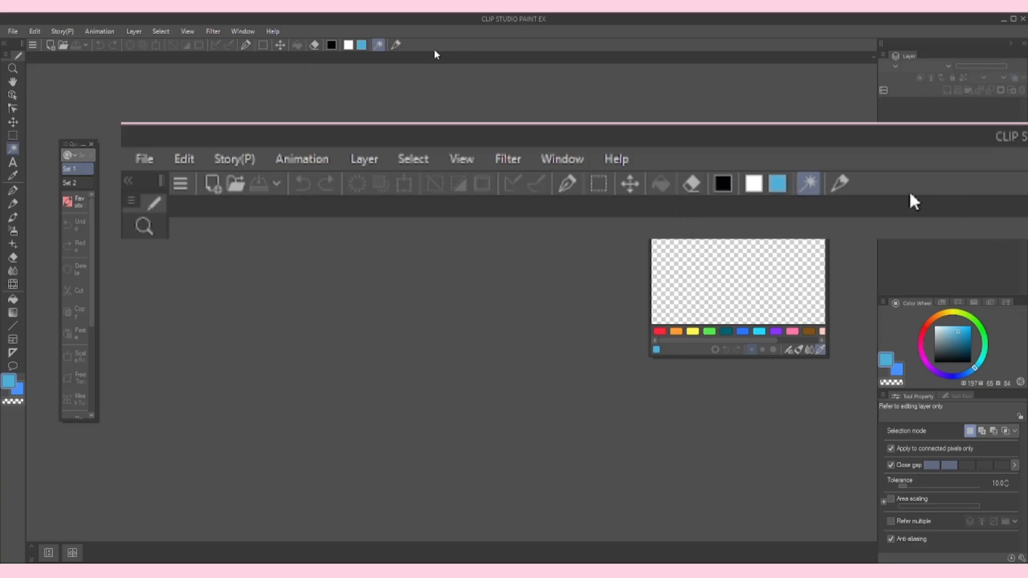
Open the Command Bar Settings and look through the commands in the File category
right_click(478, 128)
click(614, 310)
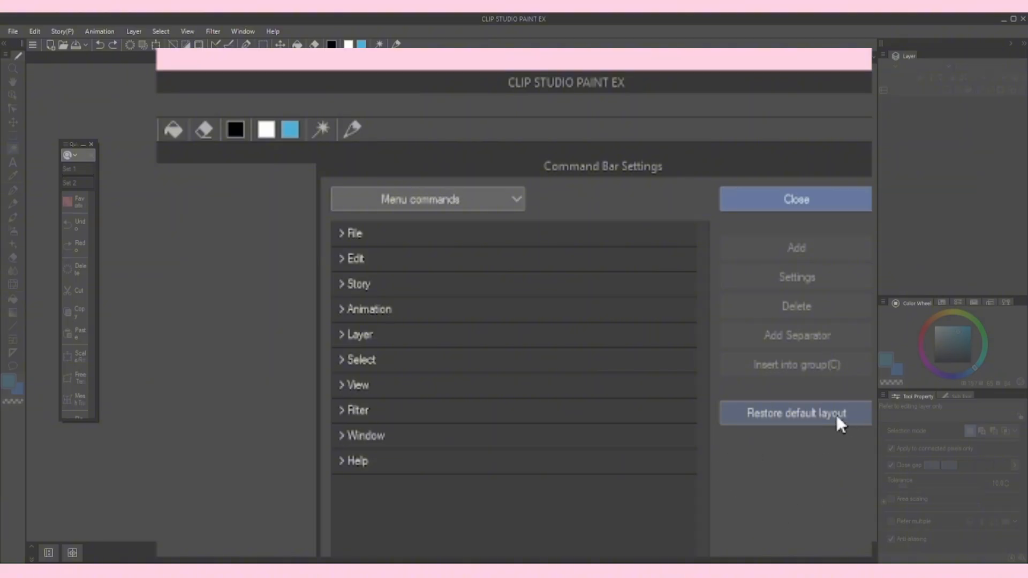
click(466, 234)
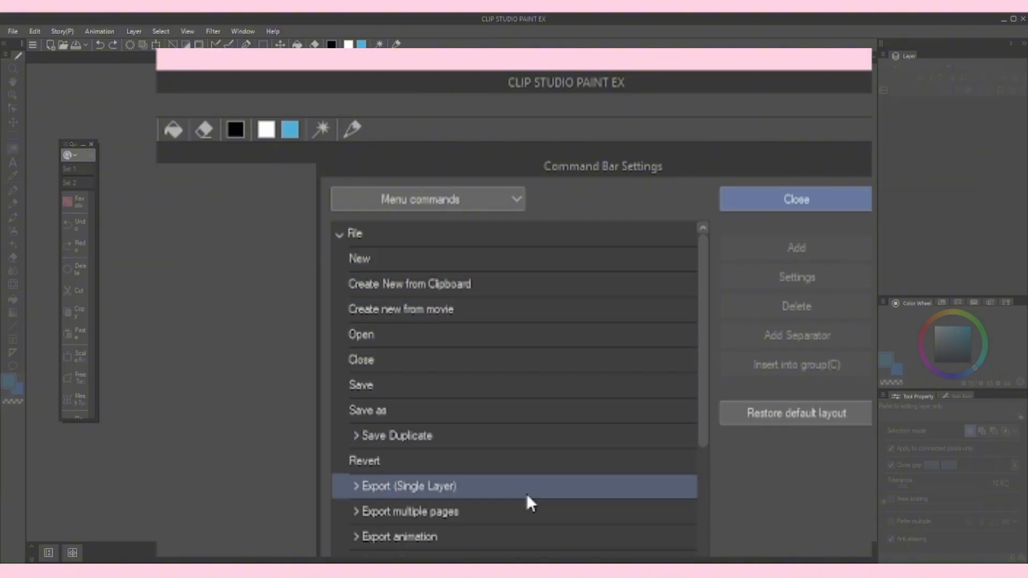
click(339, 232)
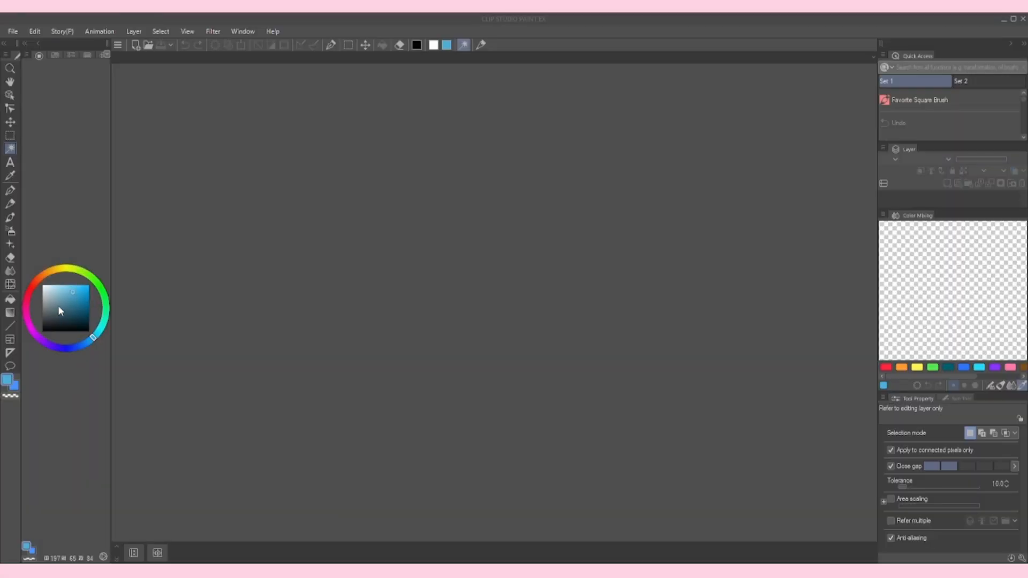
Register the current layout as a workspace named Painting, overwriting the existing workspace of that name
click(249, 31)
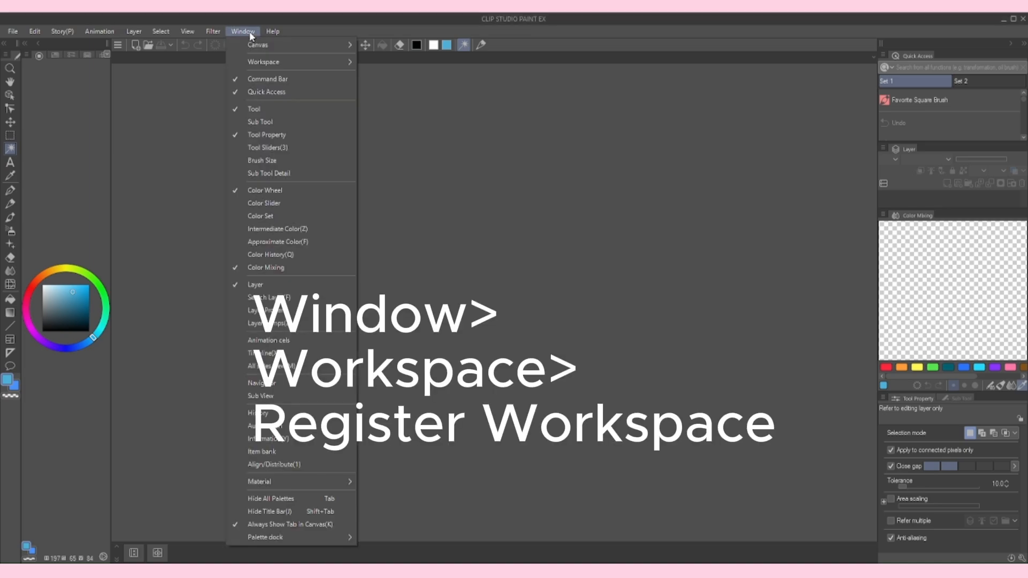
mouse_move(282, 65)
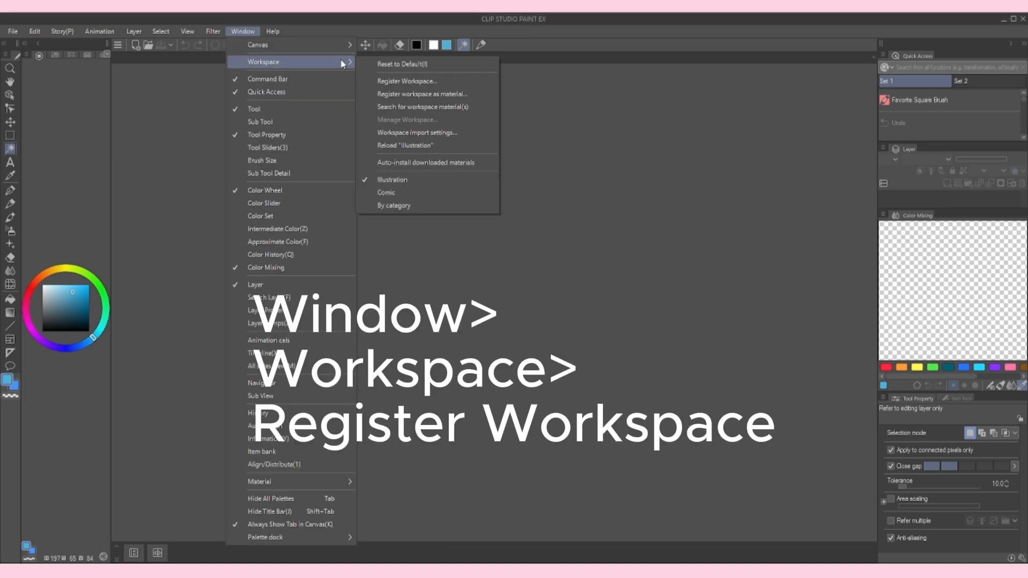
click(475, 80)
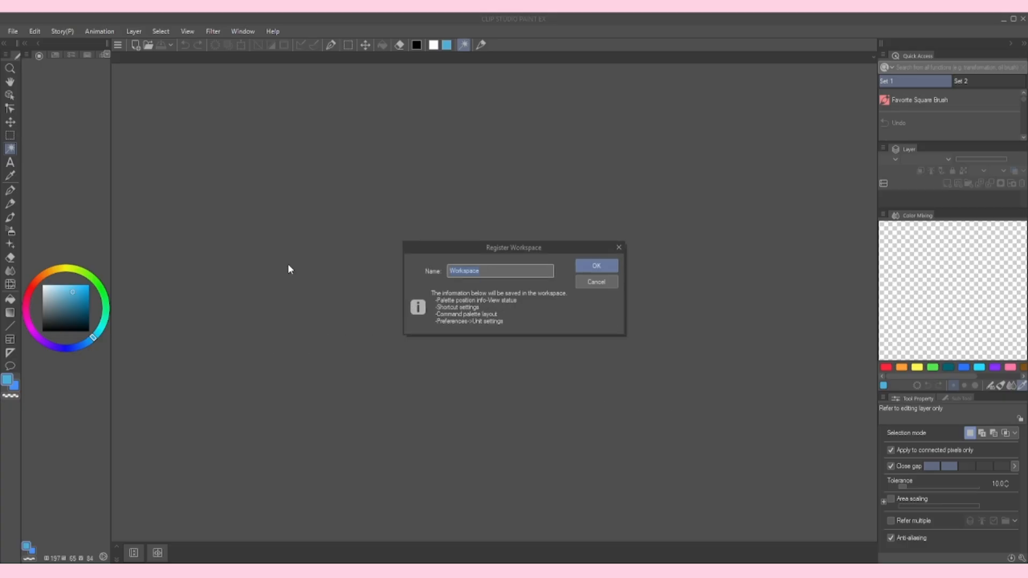
text(Painting)
click(587, 268)
click(243, 31)
mouse_move(353, 60)
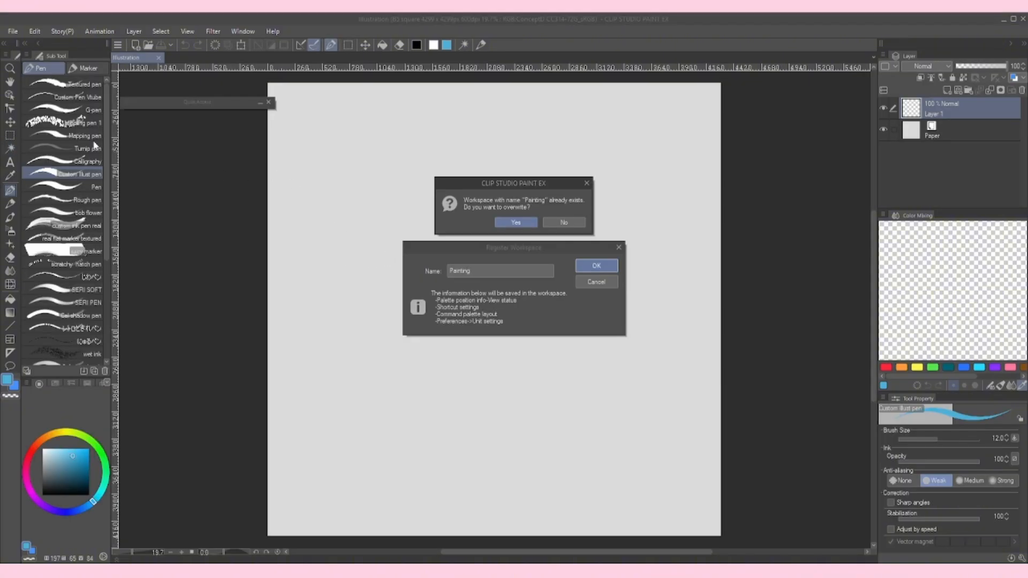
click(512, 221)
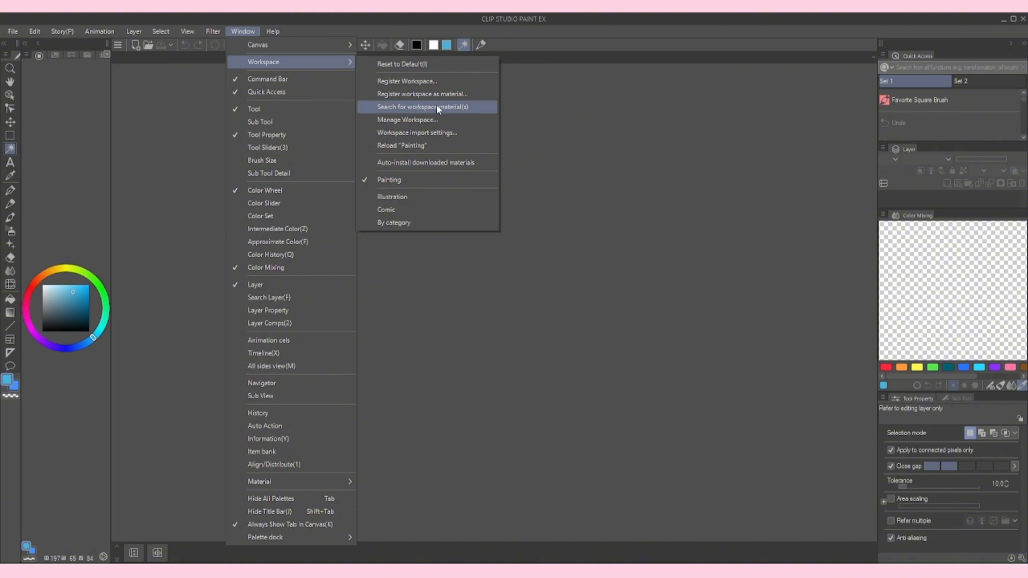
Load the Illustration workspace, importing shortcut settings, command bar layout and unit settings
click(426, 196)
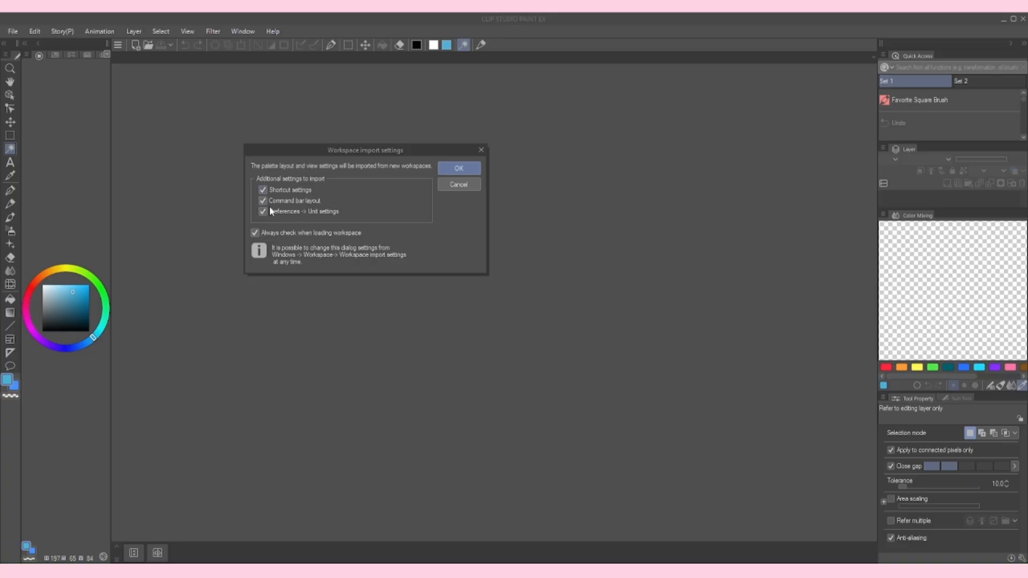
click(459, 168)
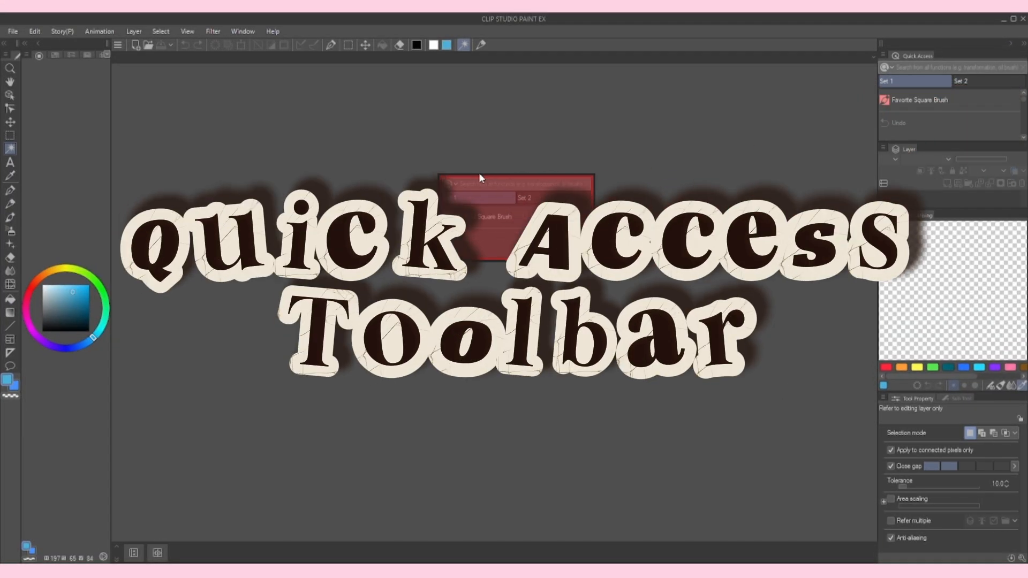
Float the Quick Access palette over the work area, enlarge it and show Set 2
drag(407, 191, 406, 192)
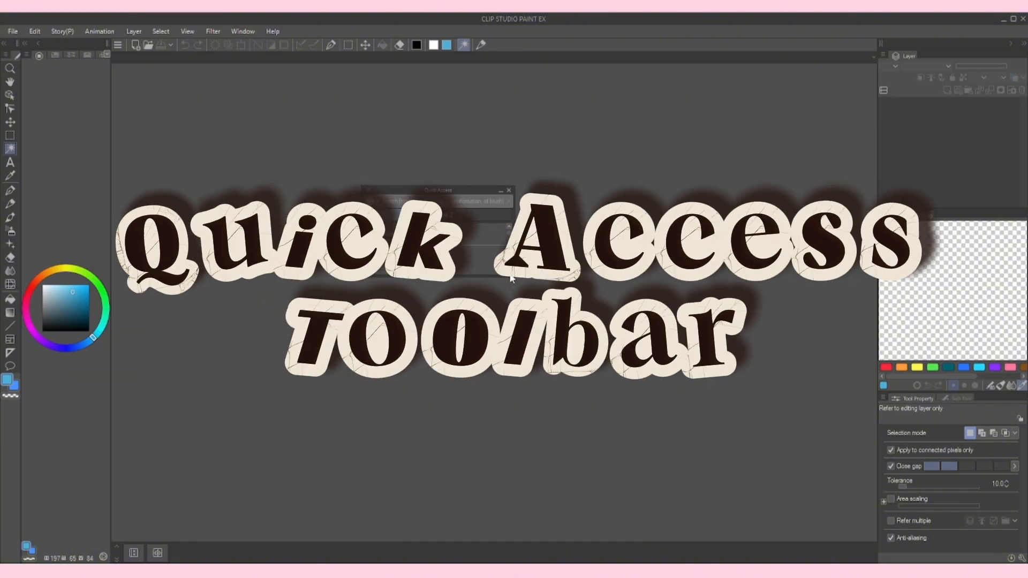
drag(510, 278, 650, 468)
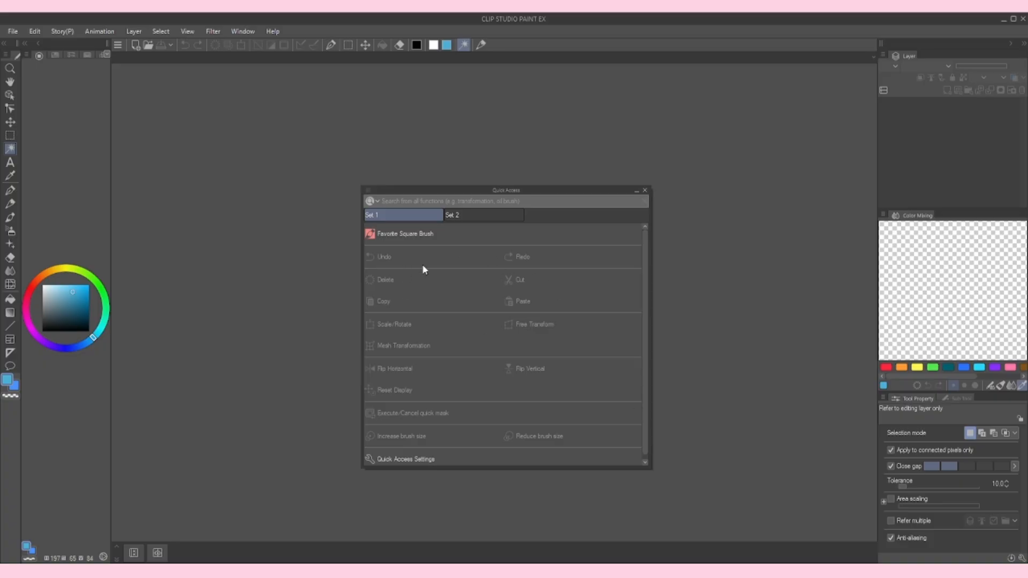
click(478, 215)
Add the Rough pen sub tool and the Create draft layer auto action to Quick Access Set 2
key(p)
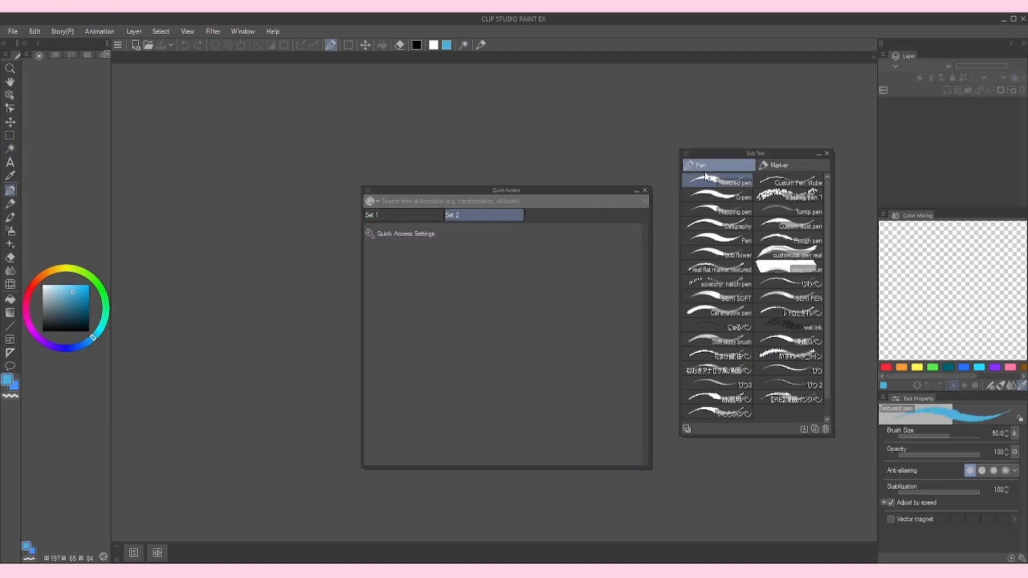
drag(803, 245, 485, 300)
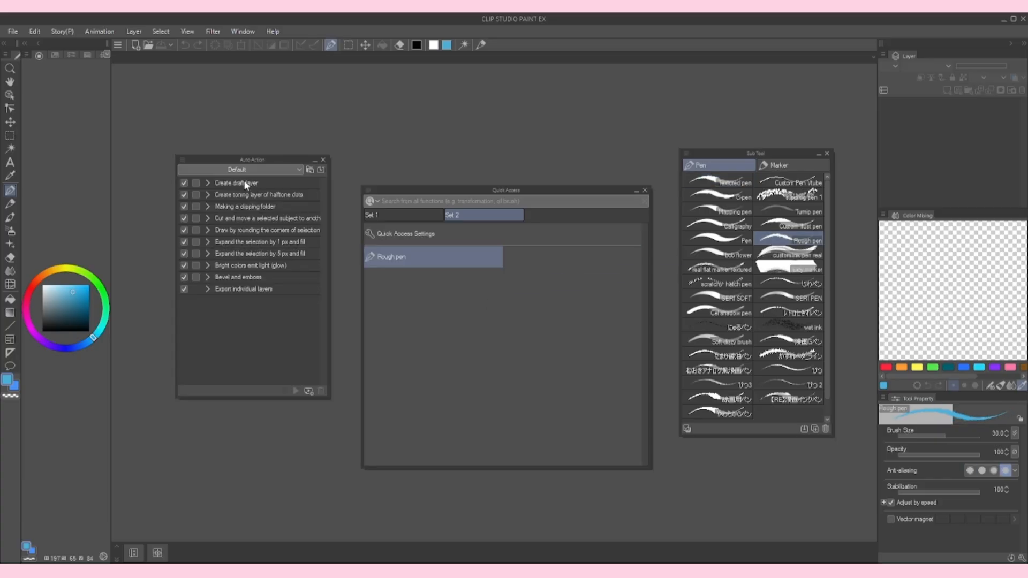
drag(244, 187, 411, 297)
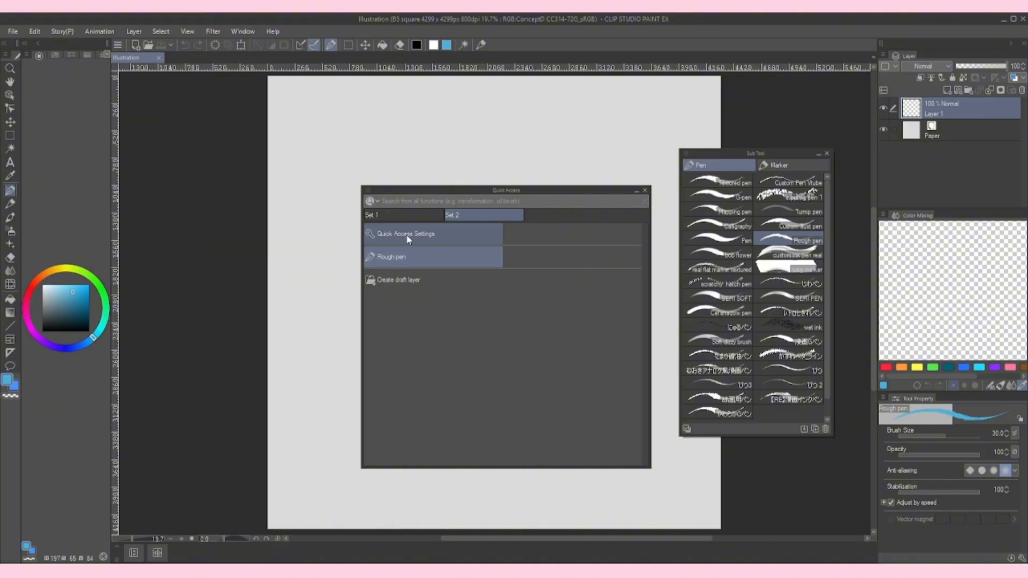
Add the Select Color Gamut command from the Select category to Set 2 through Quick Access Settings
click(461, 233)
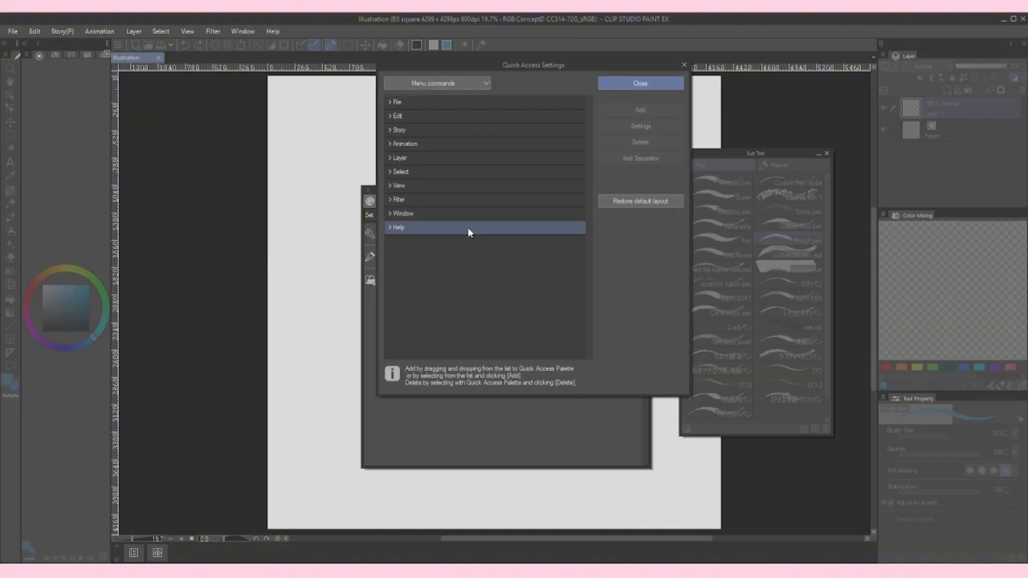
click(444, 171)
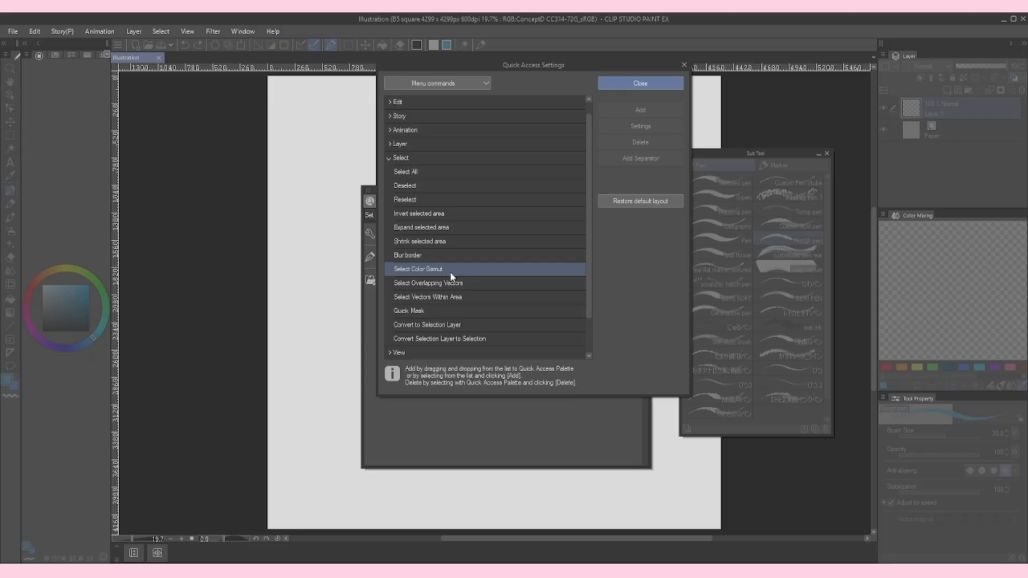
click(451, 271)
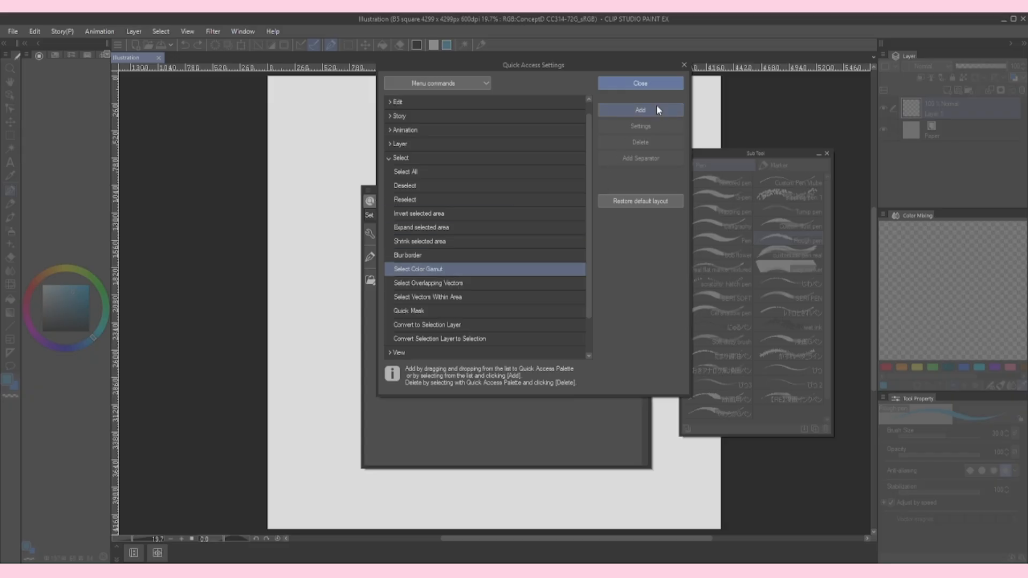
click(640, 109)
click(640, 83)
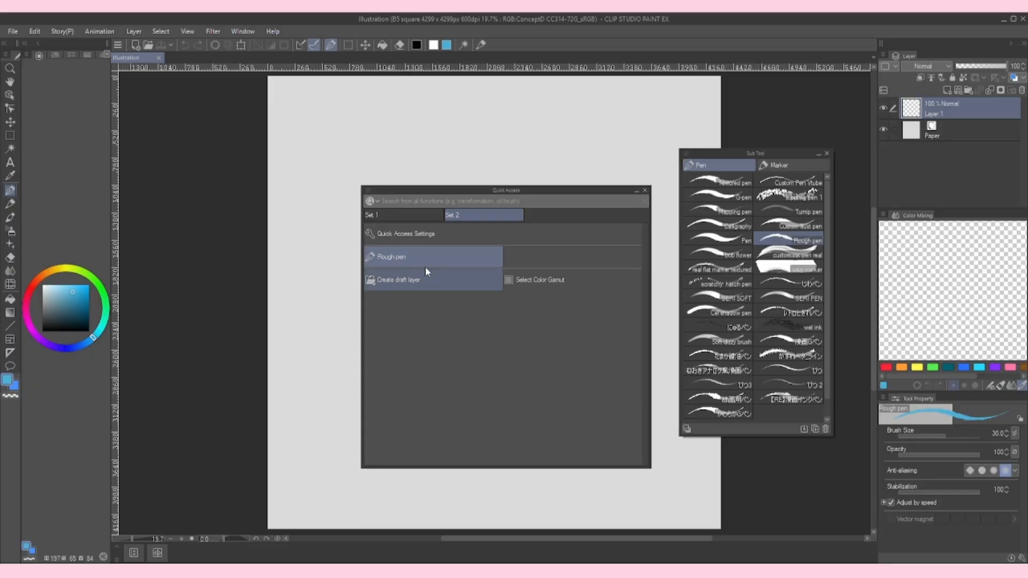
Add the current light blue drawing color to Quick Access Set 2
right_click(513, 281)
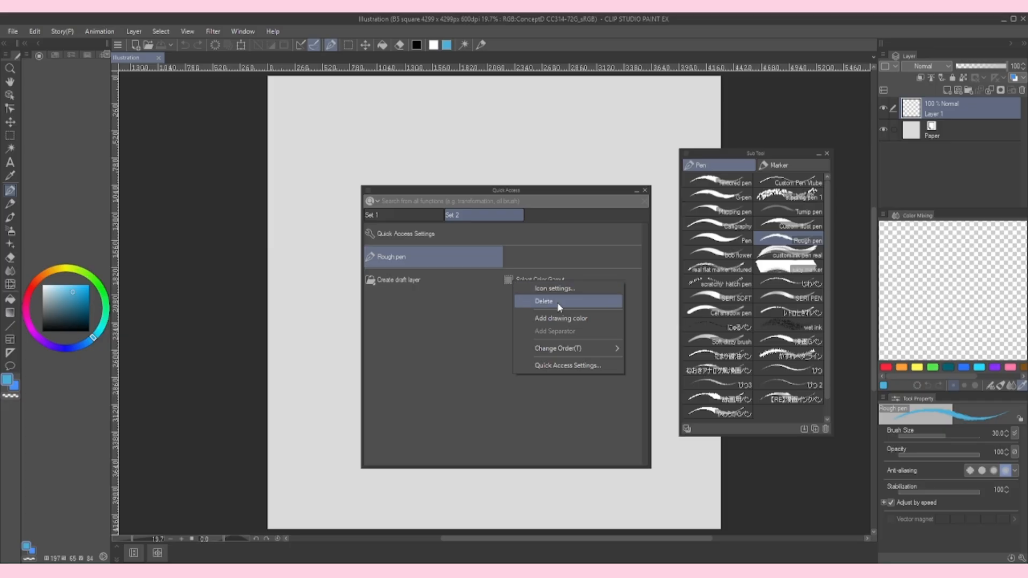
right_click(419, 317)
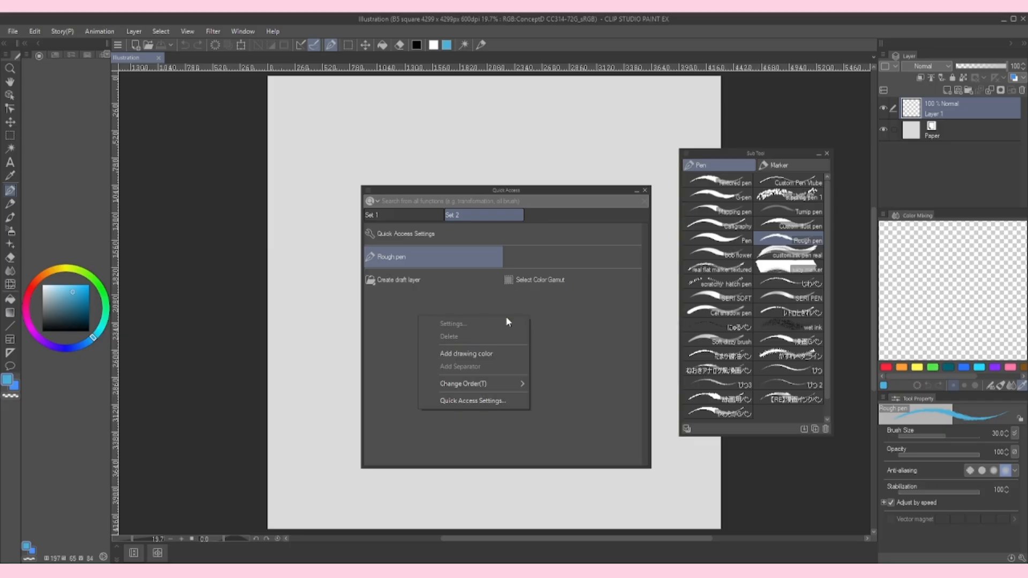
click(485, 353)
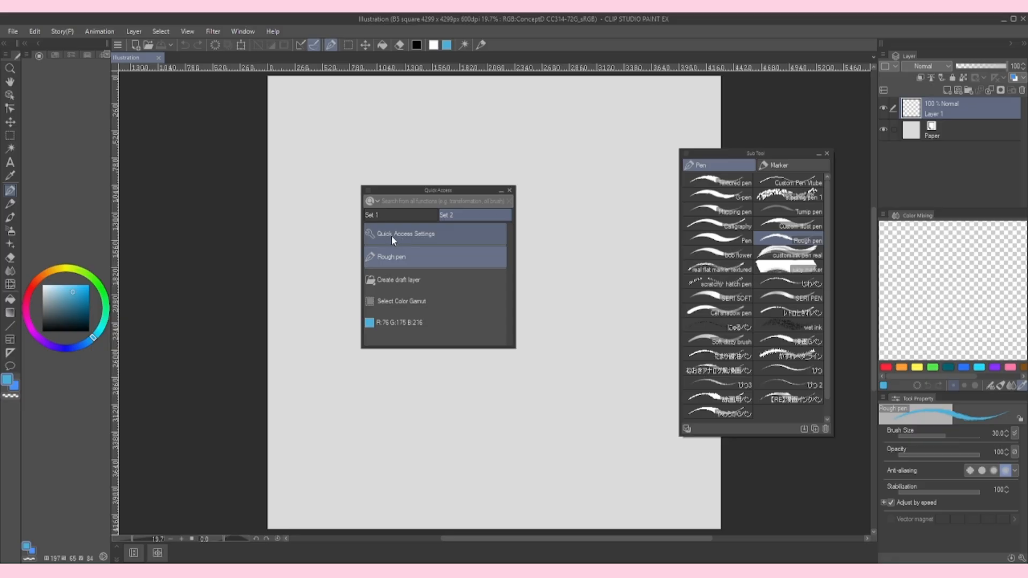
Give the Quick Access Settings entry's icon a light red background color, DF8B8B
right_click(428, 235)
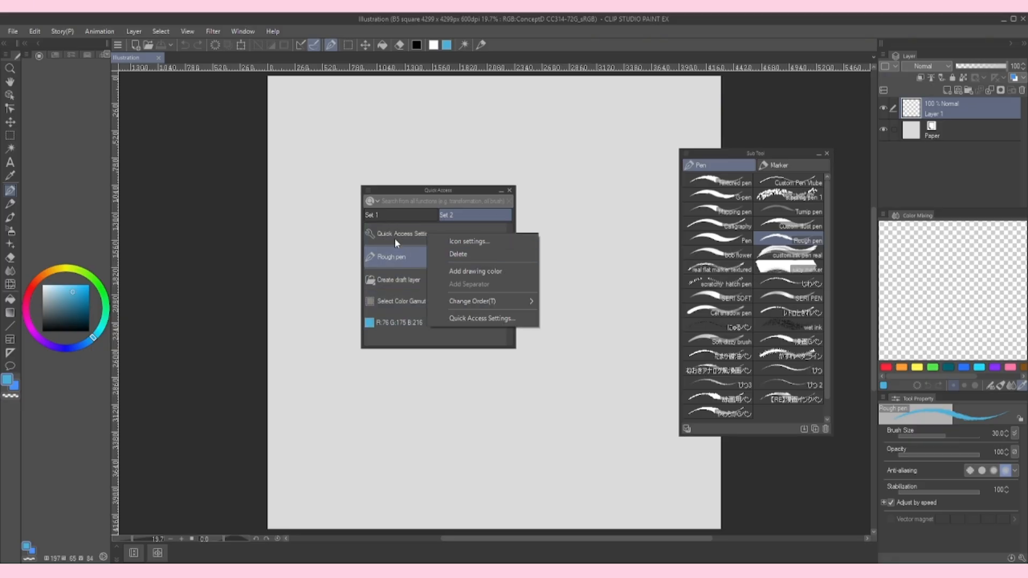
click(502, 240)
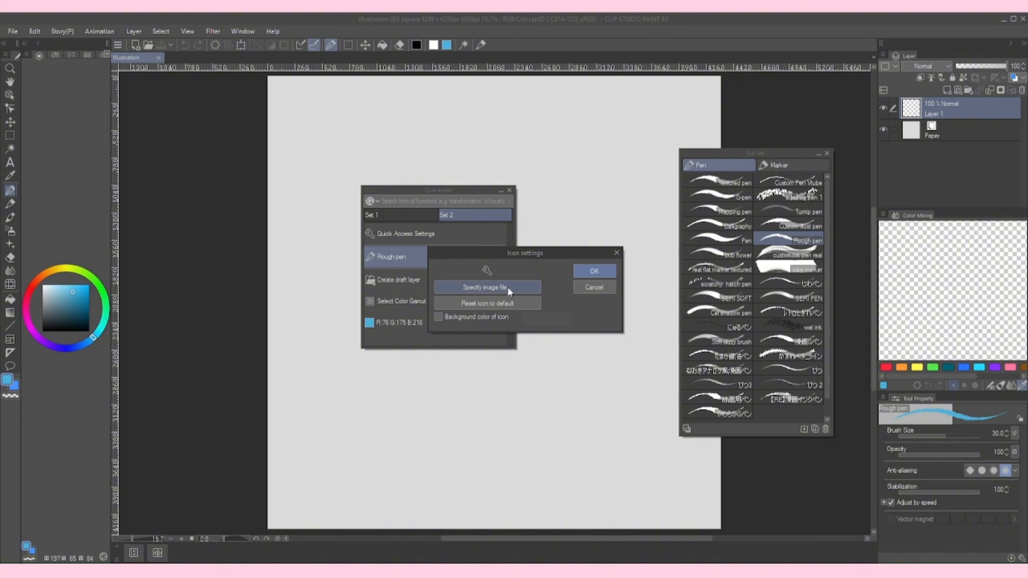
click(438, 317)
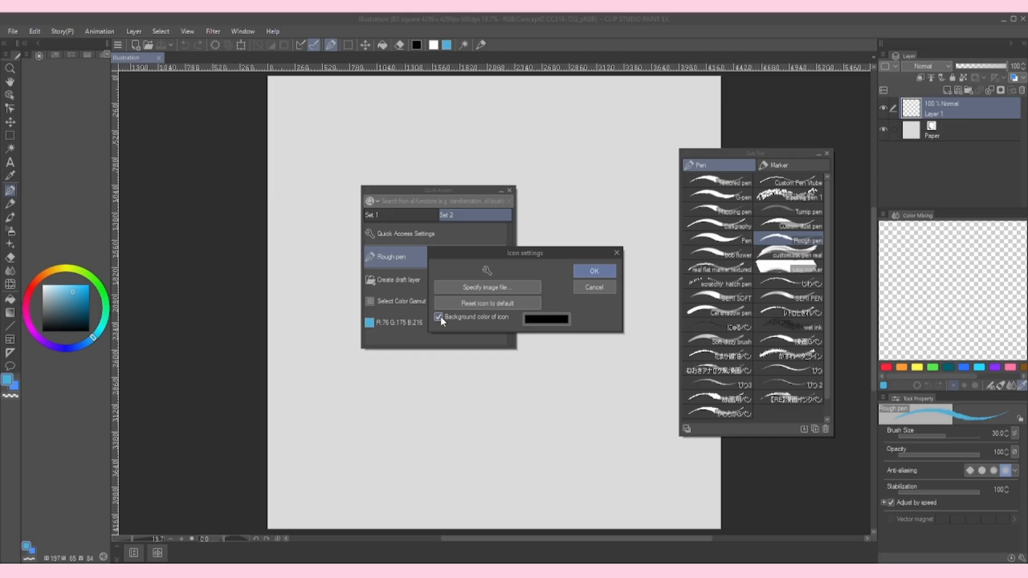
click(544, 320)
click(786, 307)
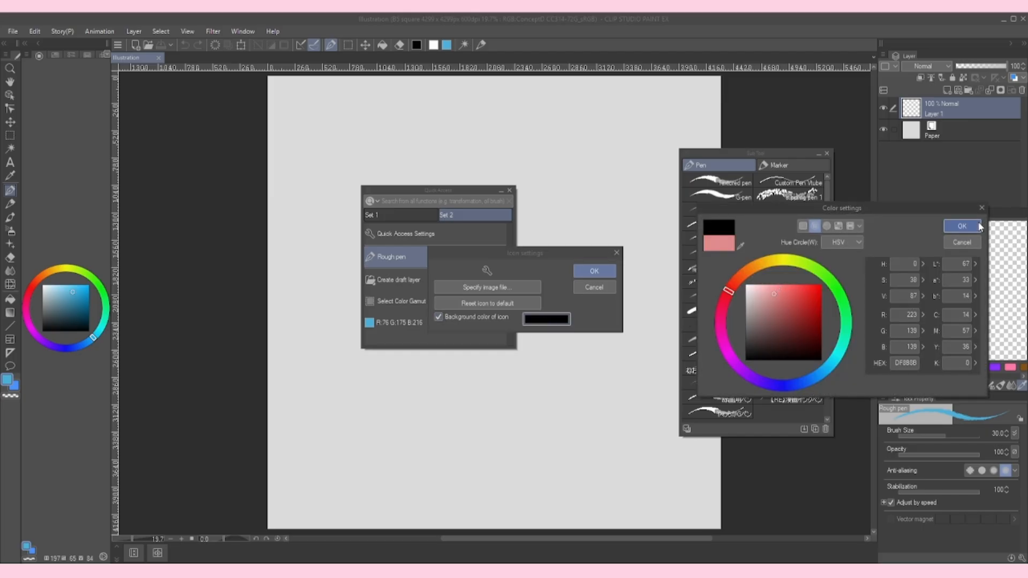
click(961, 226)
click(608, 271)
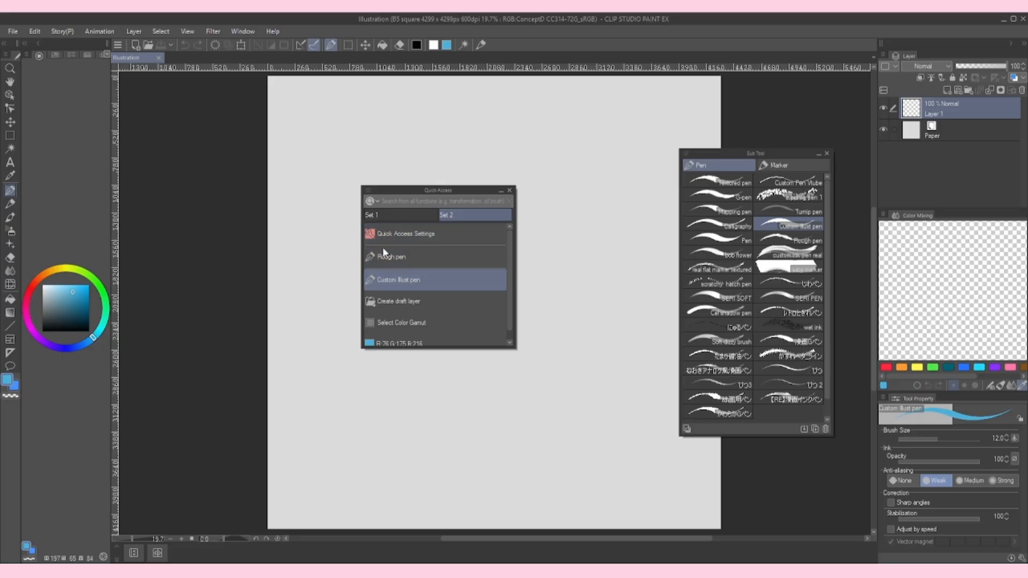
Give the Custom Illust pen entry's icon a bright green background color in its sub tool settings
right_click(397, 283)
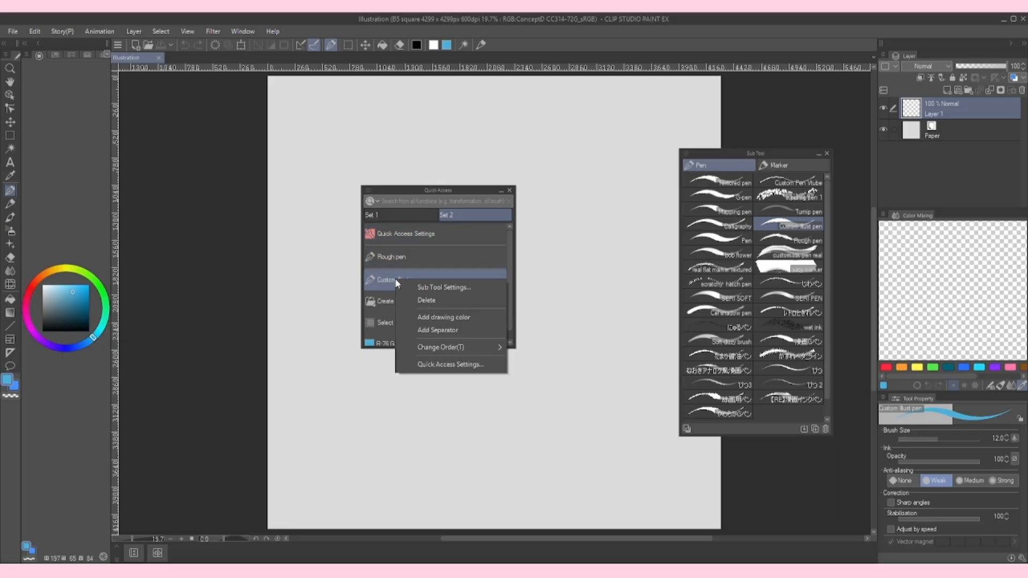
click(446, 286)
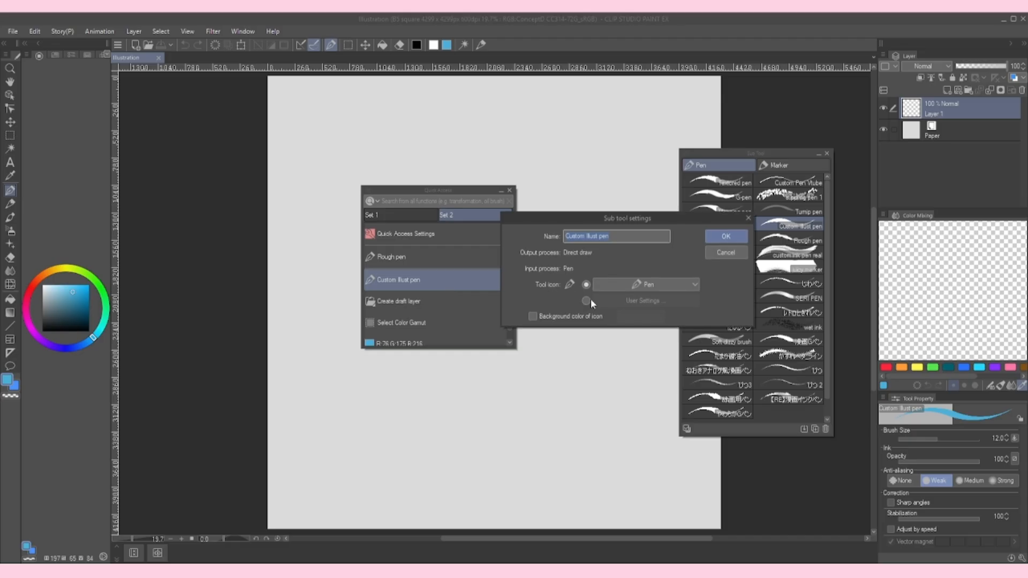
click(535, 315)
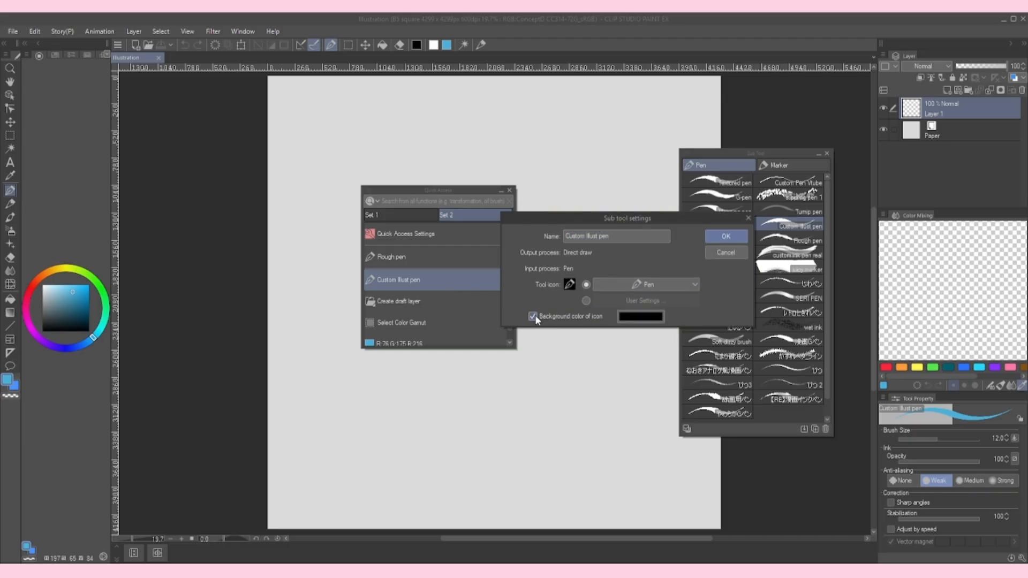
click(657, 321)
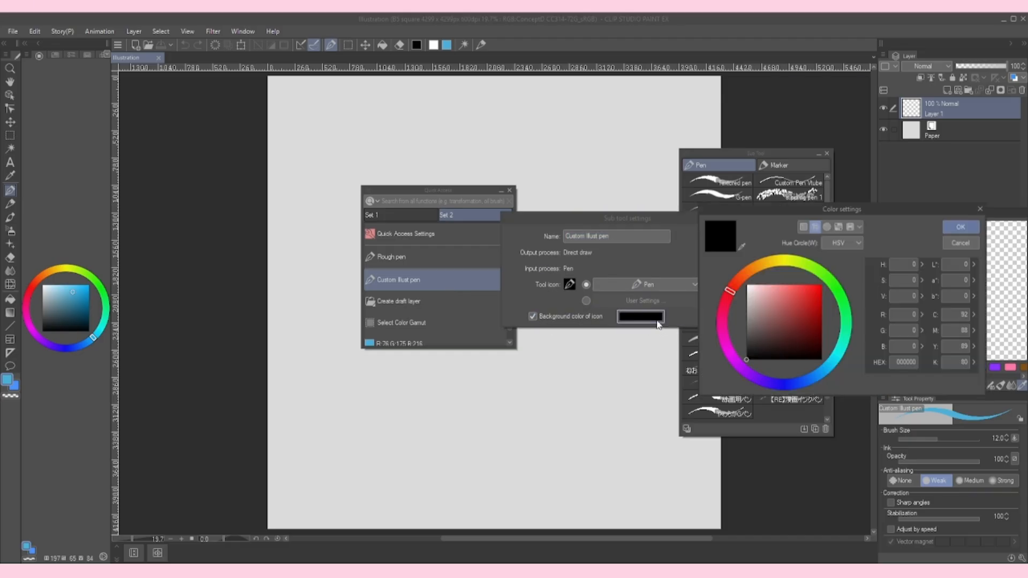
click(832, 284)
click(803, 295)
click(959, 227)
click(648, 285)
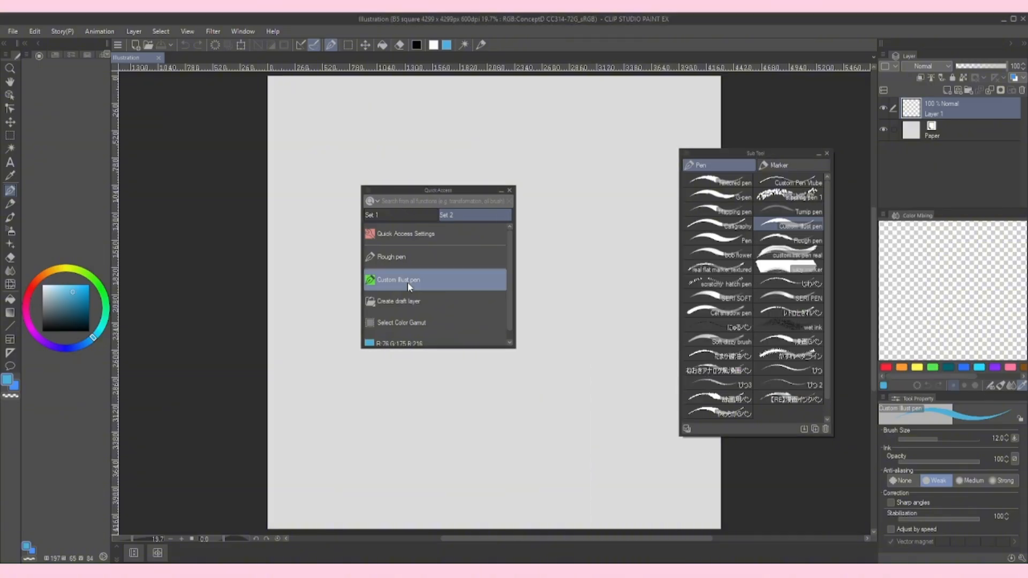
Try the Tile very small and Tile 4 Columns views on the Quick Access palette
click(368, 189)
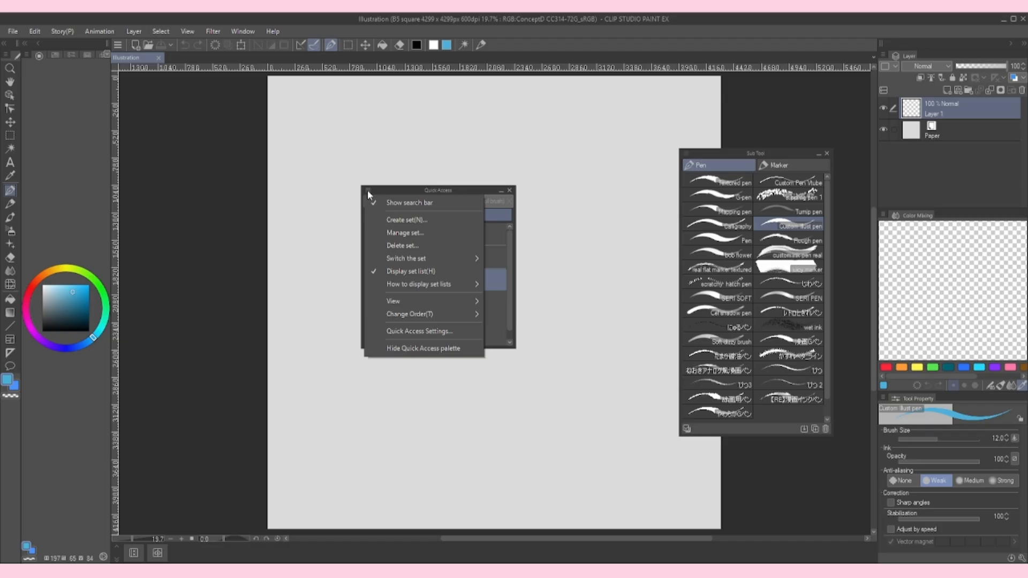
mouse_move(423, 298)
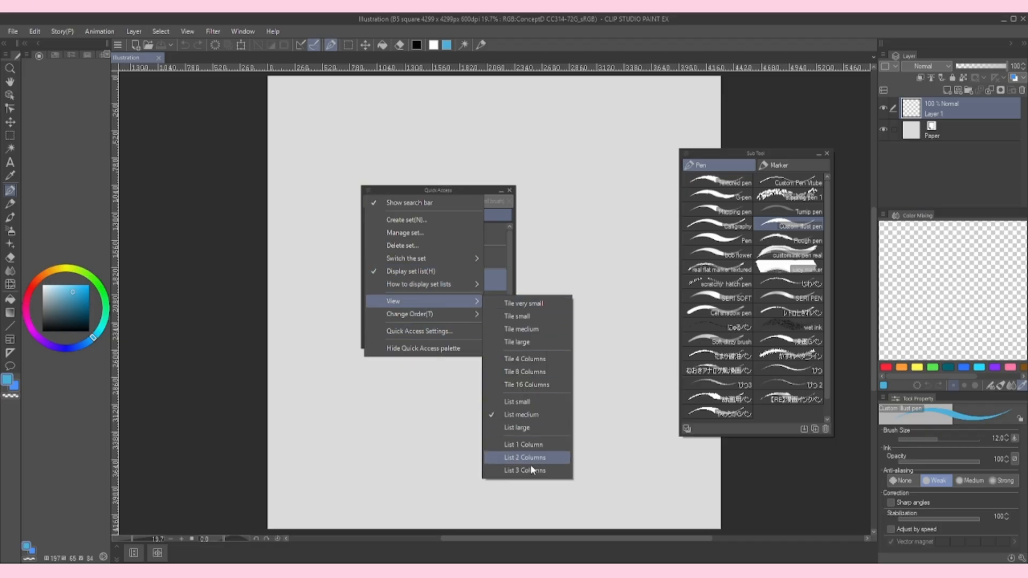
click(551, 303)
click(368, 190)
mouse_move(423, 300)
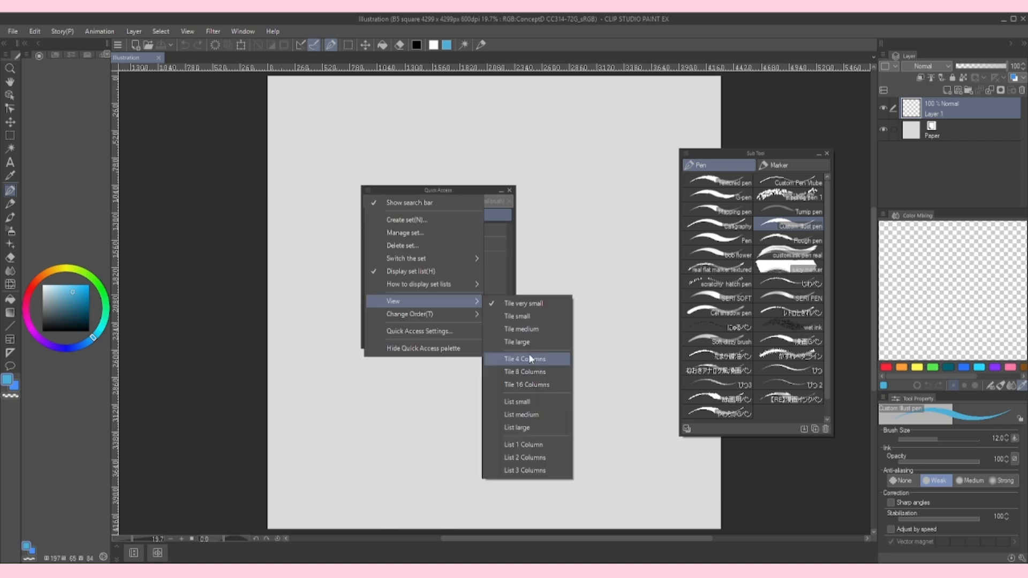
click(531, 358)
Set the Quick Access palette's view to List small
click(368, 191)
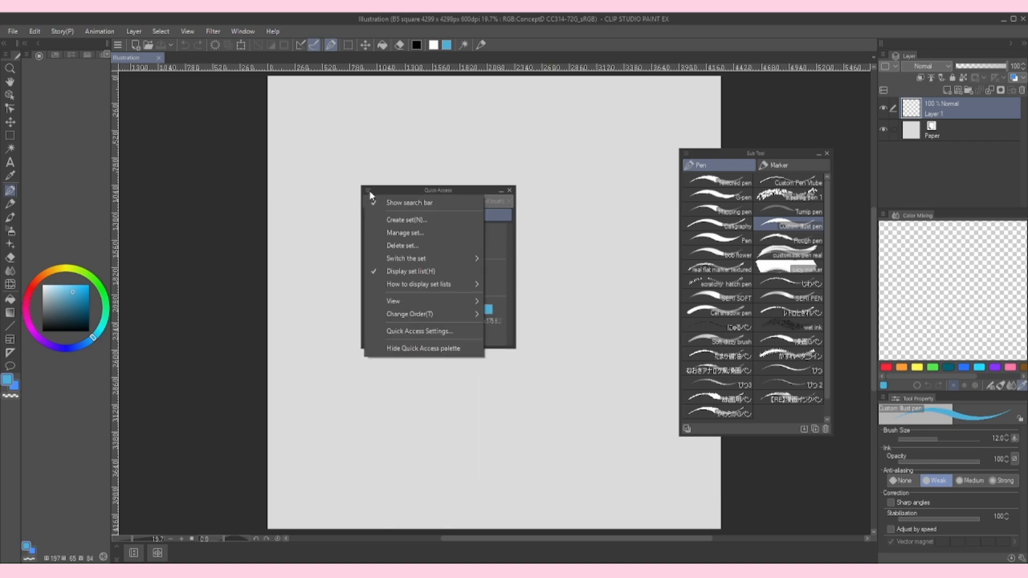
mouse_move(423, 300)
click(527, 398)
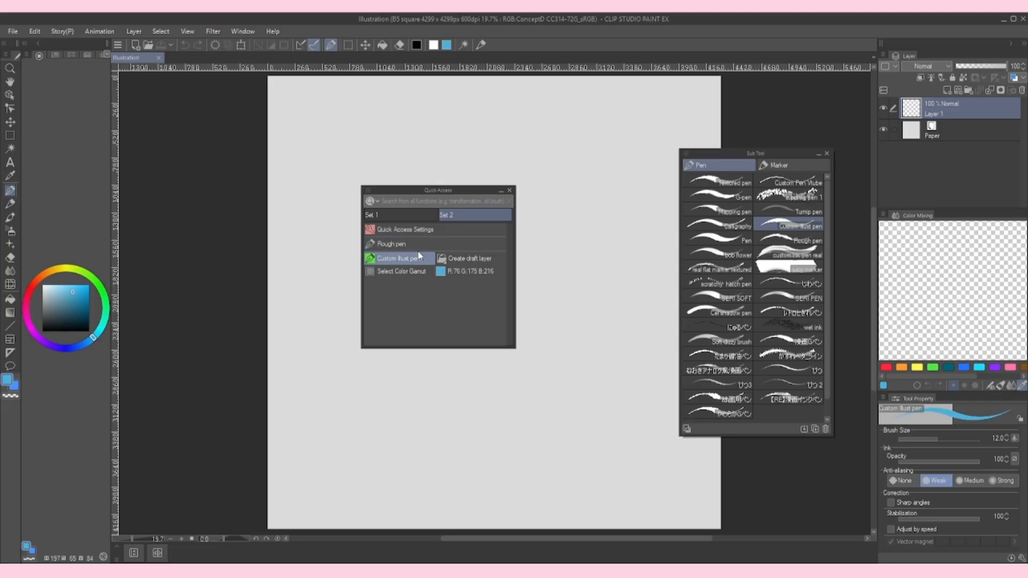
Switch the Quick Access palette to a single-column list and add a separator below the Select Color Gamut entry
click(369, 191)
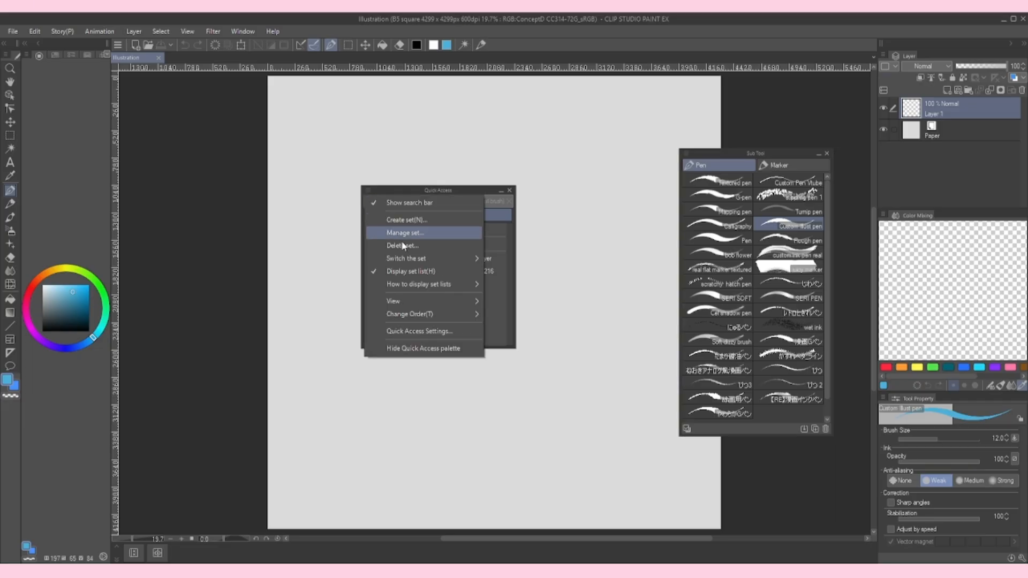
mouse_move(420, 301)
click(525, 304)
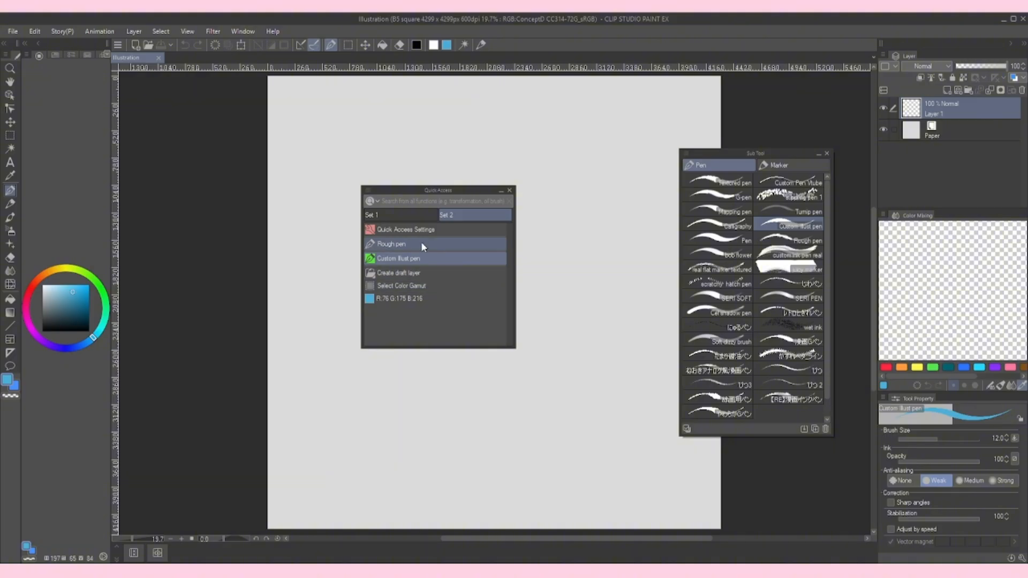
right_click(438, 284)
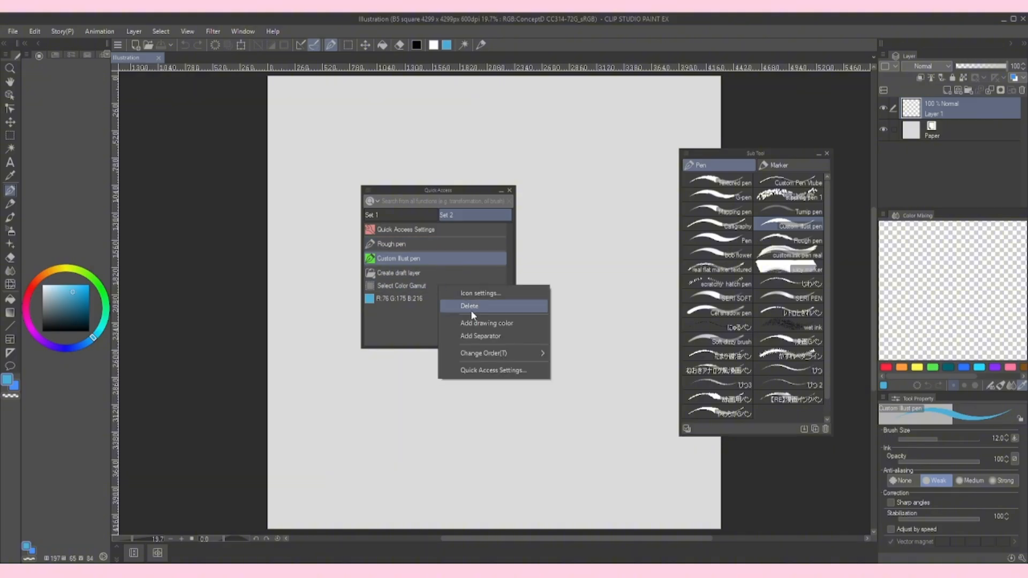
click(471, 336)
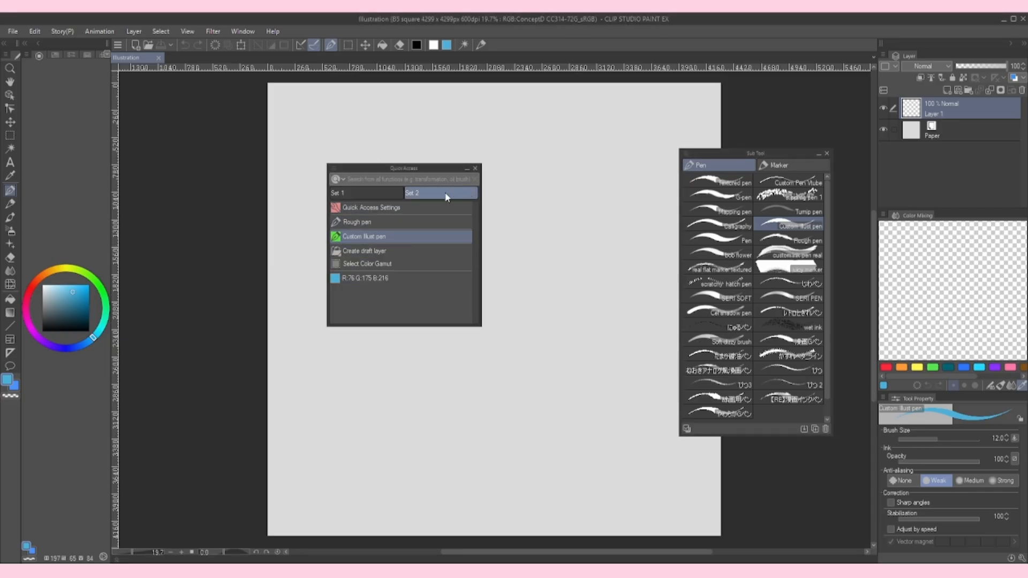
Rename Set 2 of the Quick Access palette as Basic
right_click(444, 191)
click(479, 213)
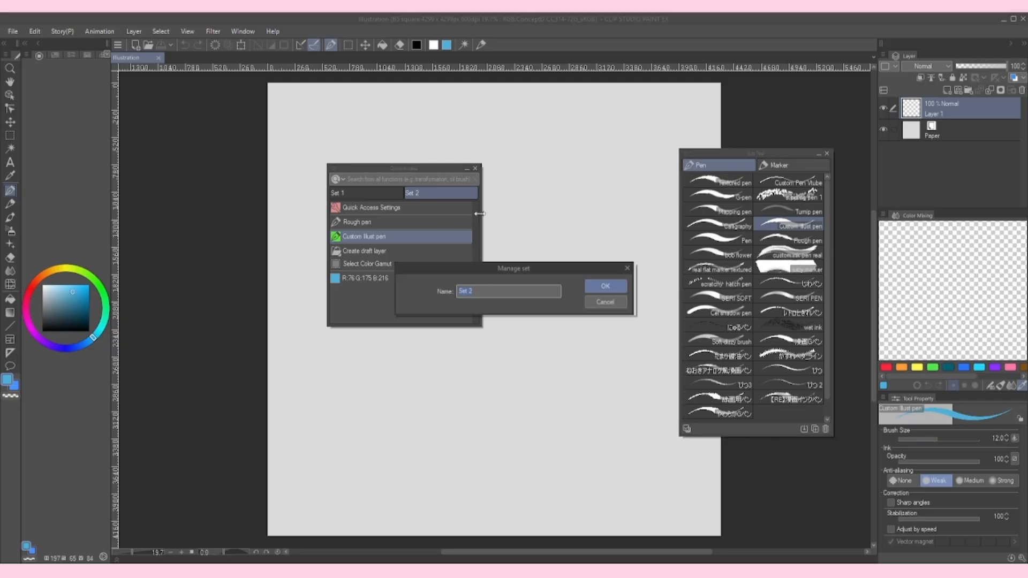
text(Basic)
key(Return)
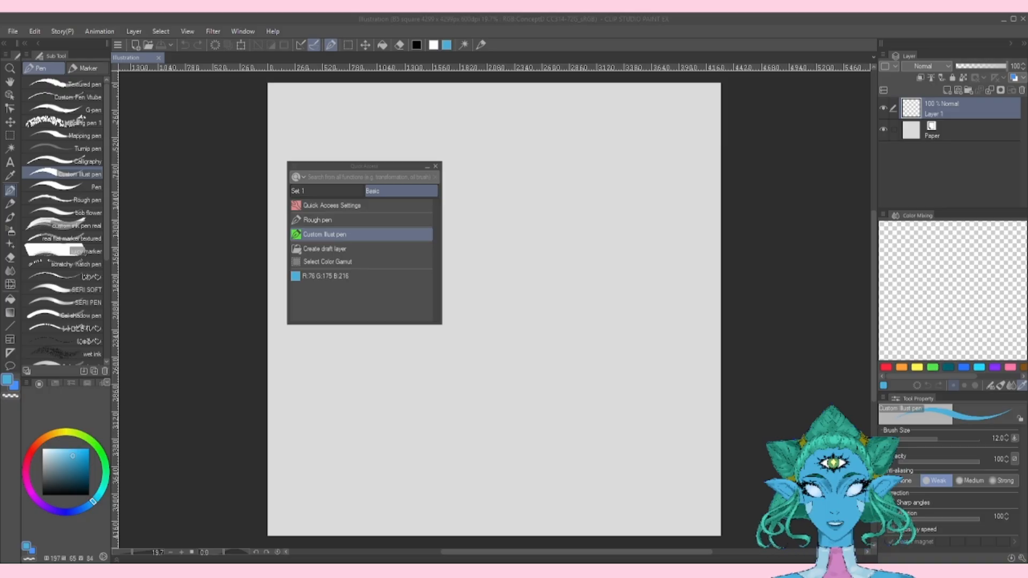
Dock the Quick Access palette with the Layer palette and hide the Color Mixing palette
click(265, 248)
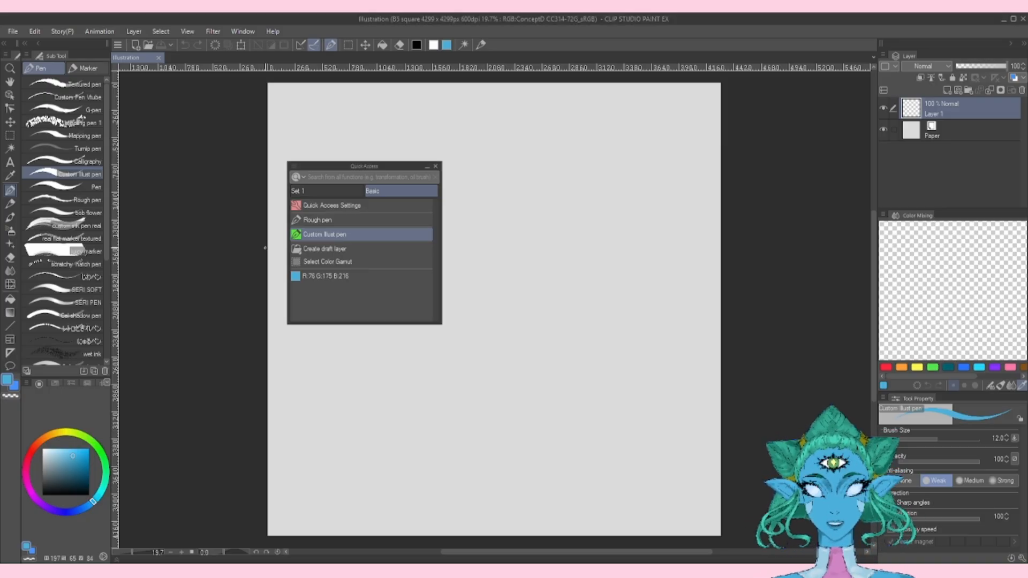
drag(381, 166, 880, 119)
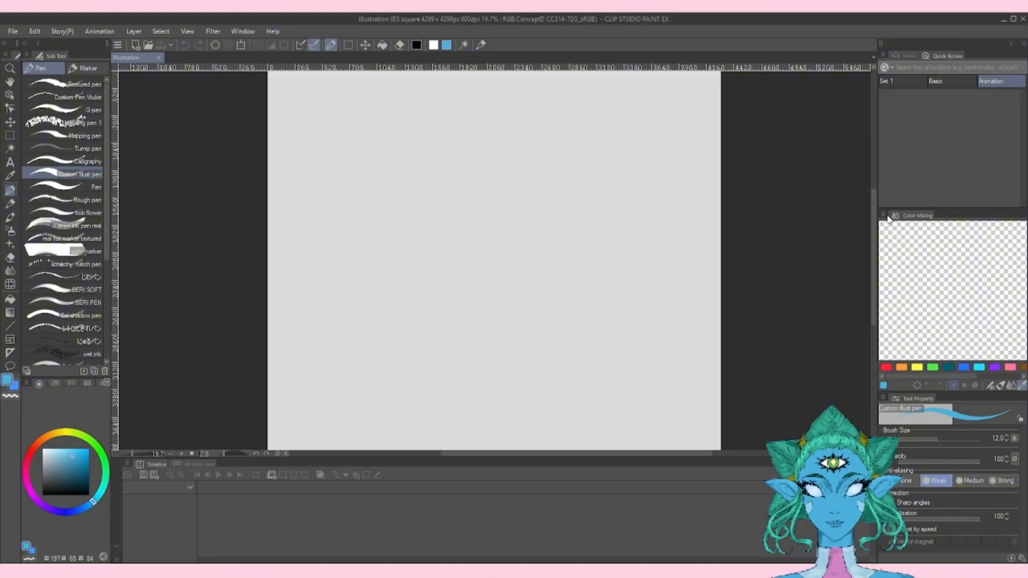
click(883, 215)
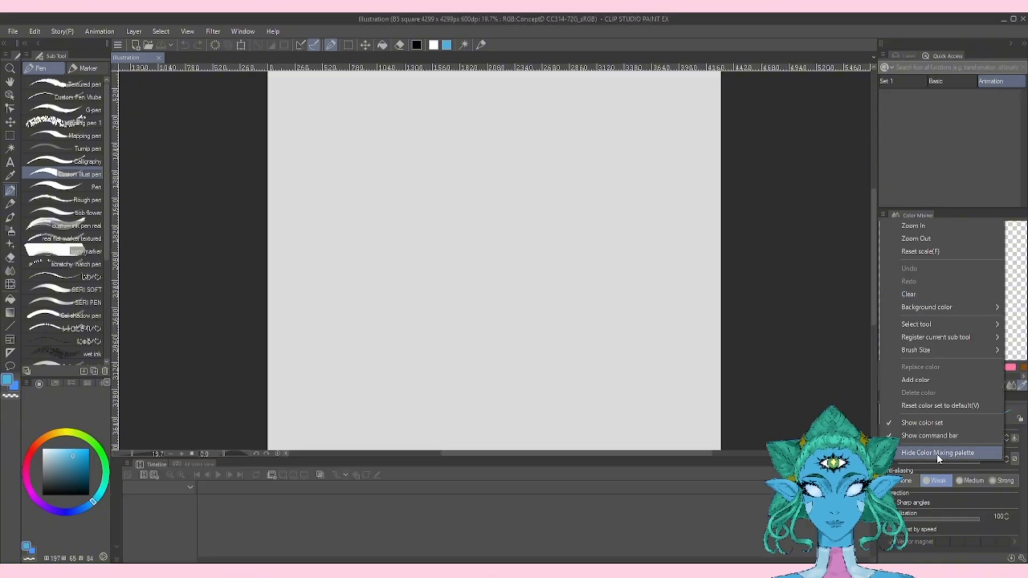
click(936, 454)
Add the Textured pen, Custom Pen Vtube, Lasso, Vector eraser and Hard eraser sub tools to the Animation set of Quick Access
drag(64, 84, 975, 148)
mouse_move(70, 98)
mouse_down()
mouse_move(541, 239)
mouse_move(950, 148)
mouse_up()
click(10, 136)
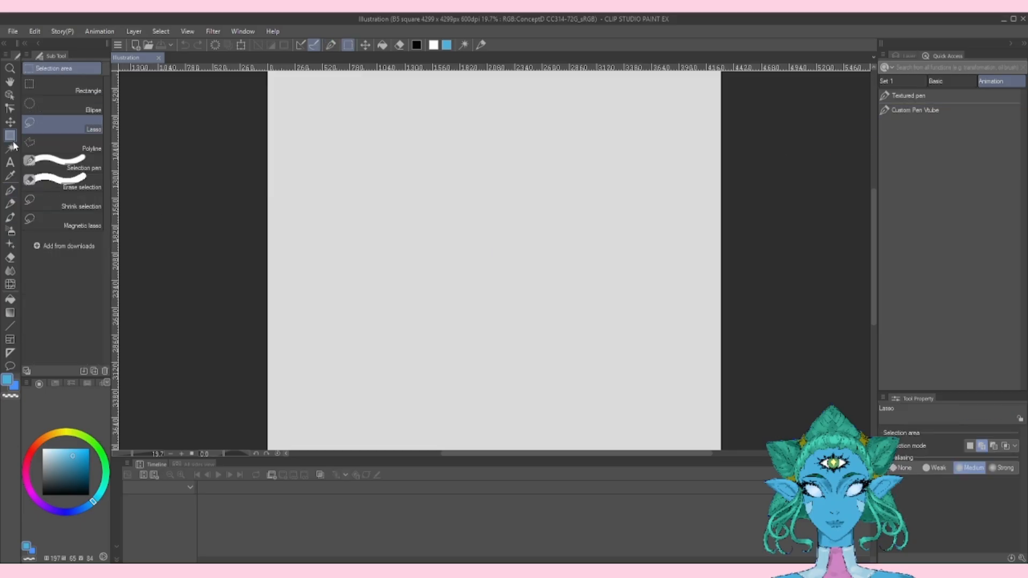
drag(67, 126, 950, 160)
click(10, 257)
drag(65, 163, 950, 163)
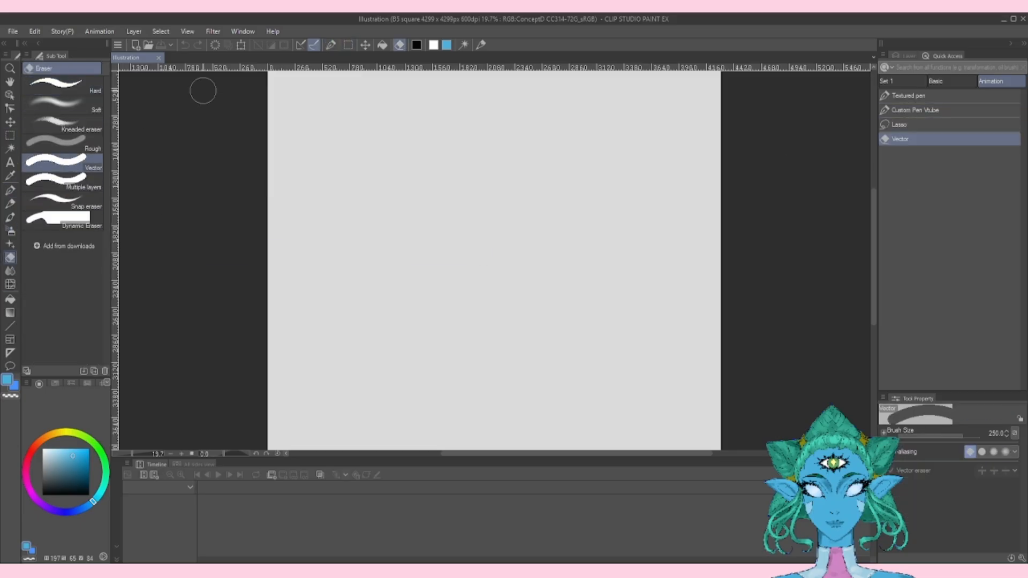
drag(66, 86, 950, 172)
Duplicate the Textured pen as Vector Texture Pen with a turquoise icon background, and select the Custom Pen Vtube entry in the Animation set
click(895, 97)
right_click(57, 87)
click(124, 93)
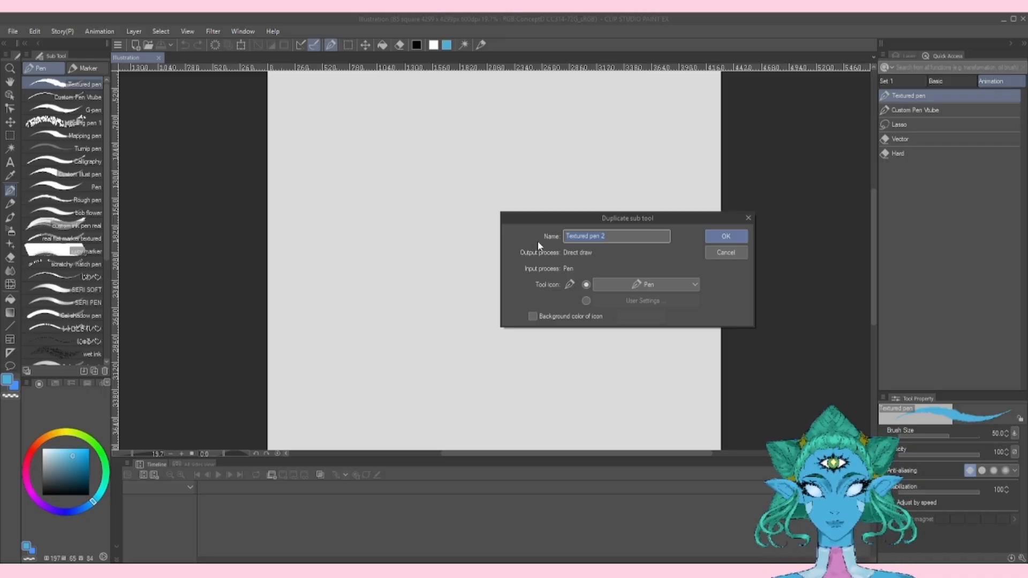
text(Vector Texture Pen)
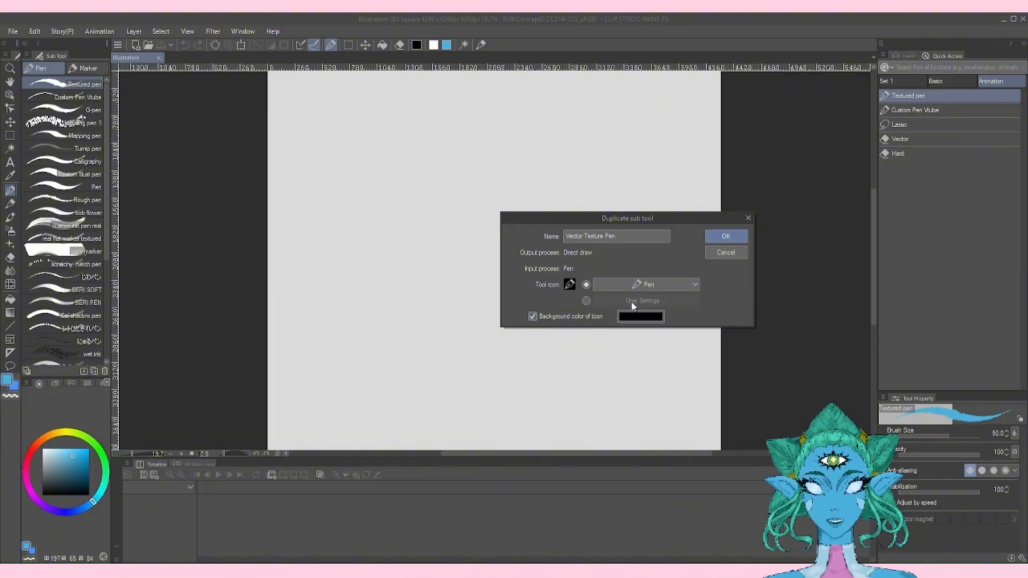
click(640, 316)
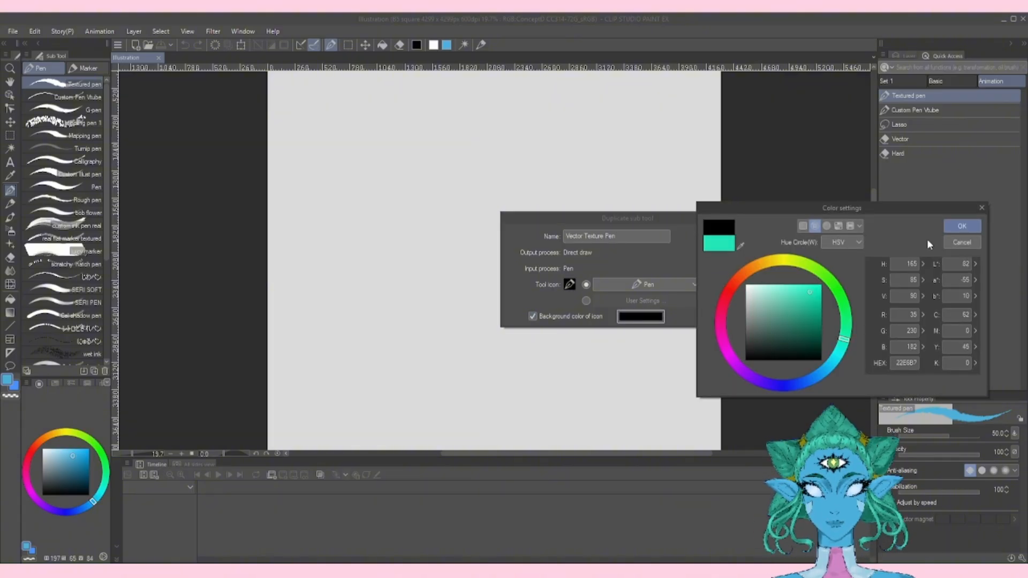
click(961, 226)
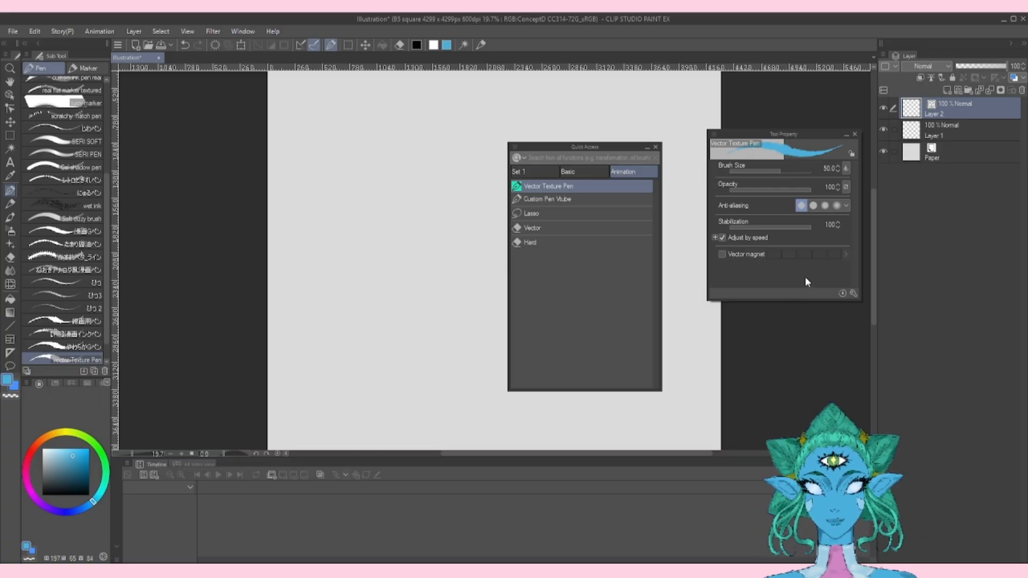
click(559, 199)
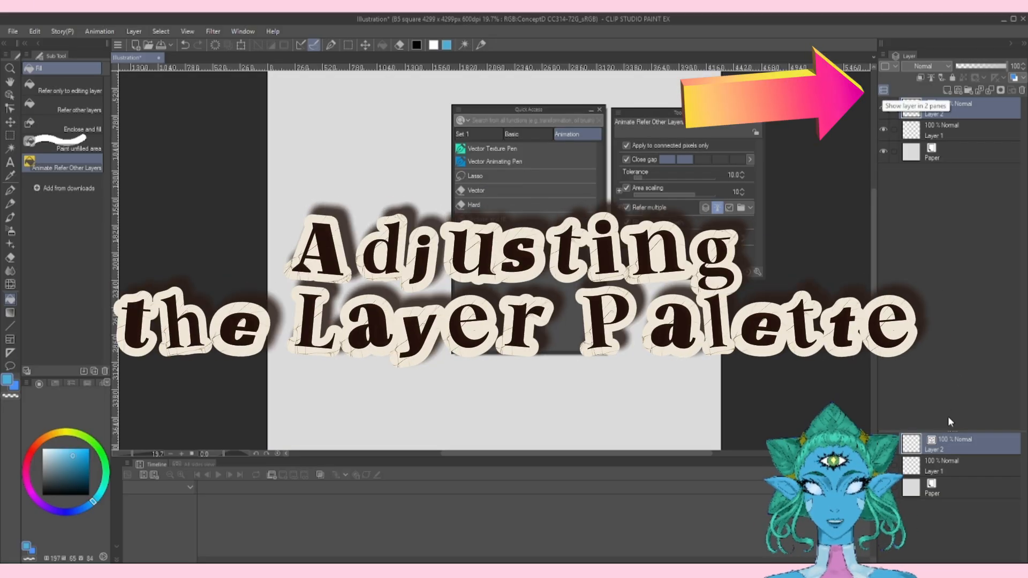
Enlarge the lower pane of the two-pane Layer palette and give Layer 2 a yellow palette color
drag(952, 432, 953, 271)
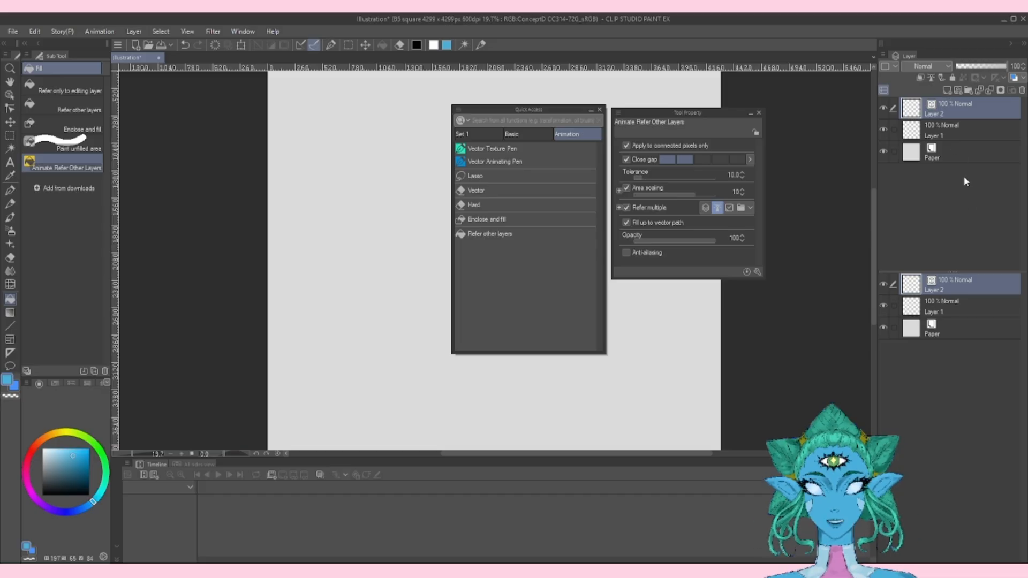
click(887, 67)
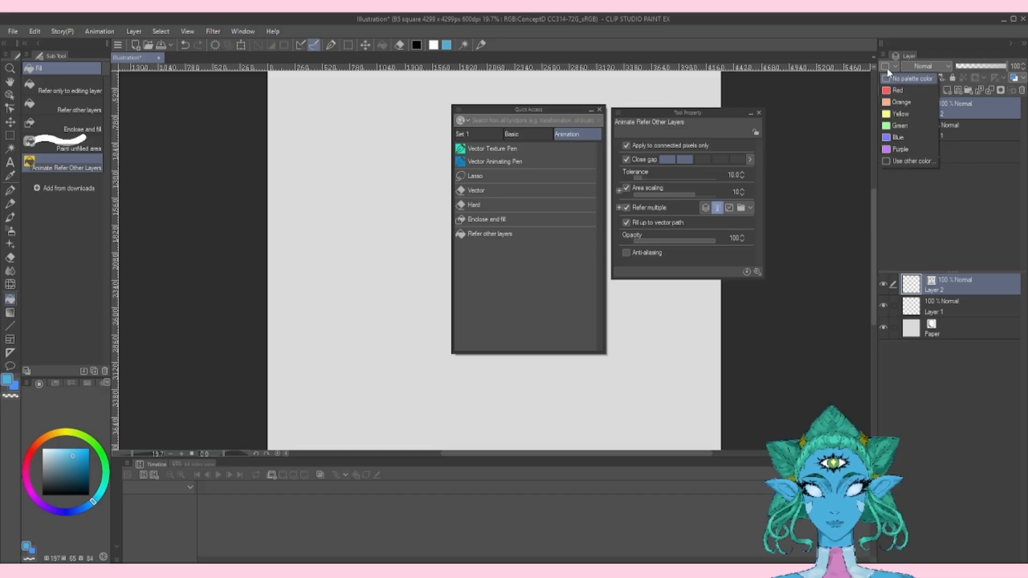
click(916, 113)
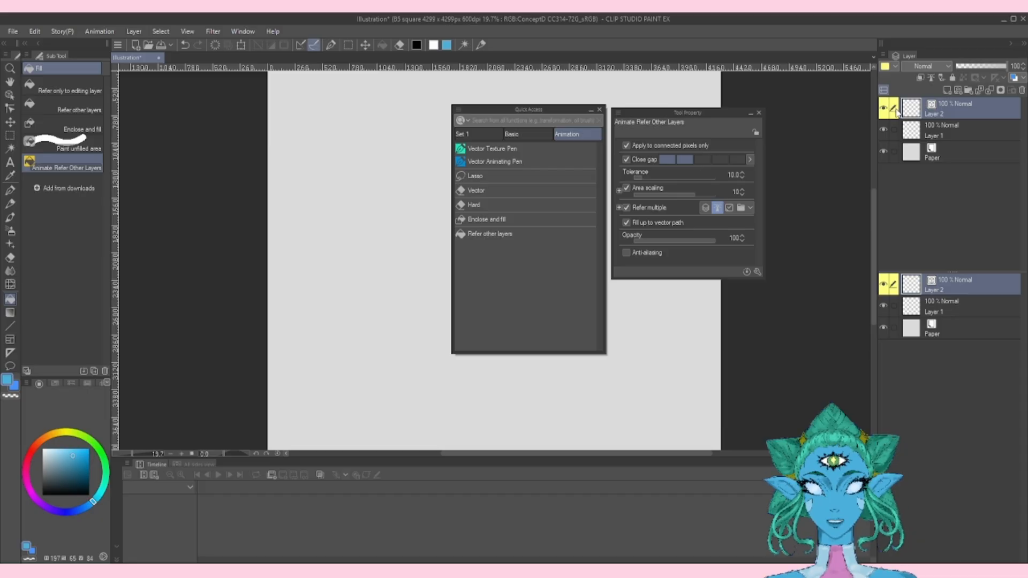
Add the Move layer sub tool and the Select Color Gamut command to the Animation set of Quick Access
click(10, 123)
drag(64, 87, 459, 273)
right_click(546, 277)
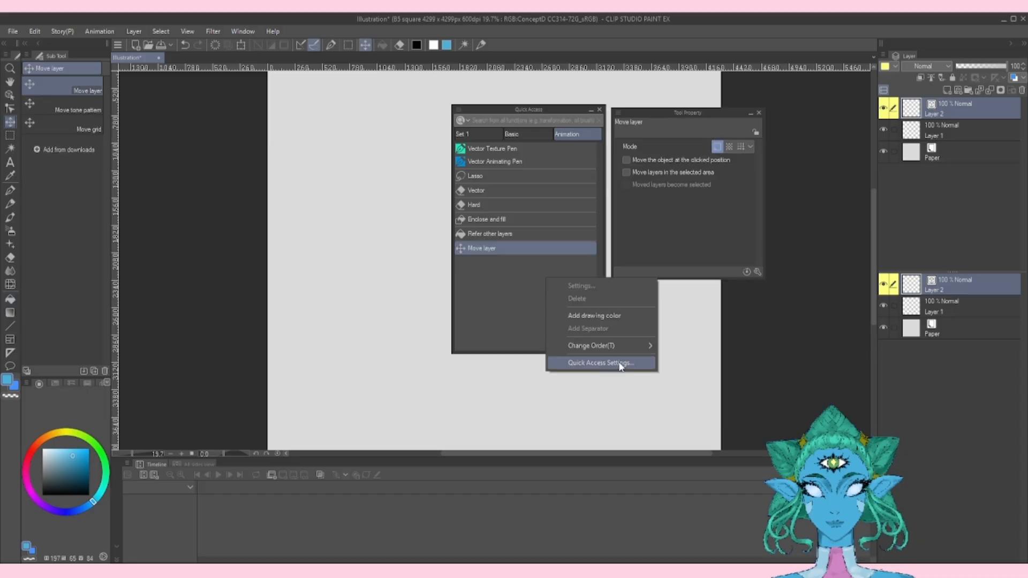
click(619, 363)
click(390, 172)
click(440, 272)
click(441, 283)
click(640, 110)
click(675, 81)
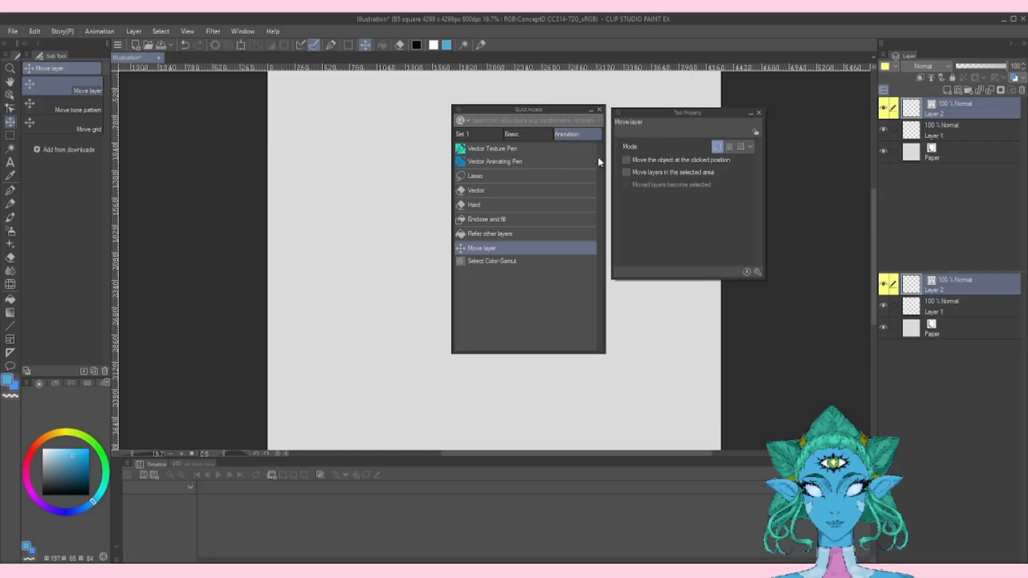
Add the Eyedropper to the Animation set and place the HB mechanical pencil as its first entry
key(i)
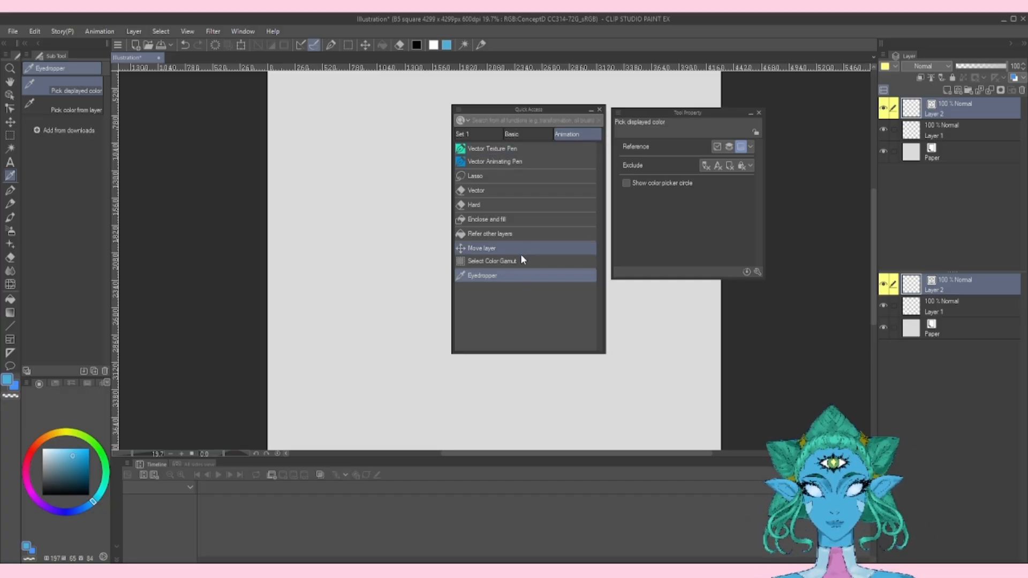
click(11, 204)
drag(67, 333, 530, 146)
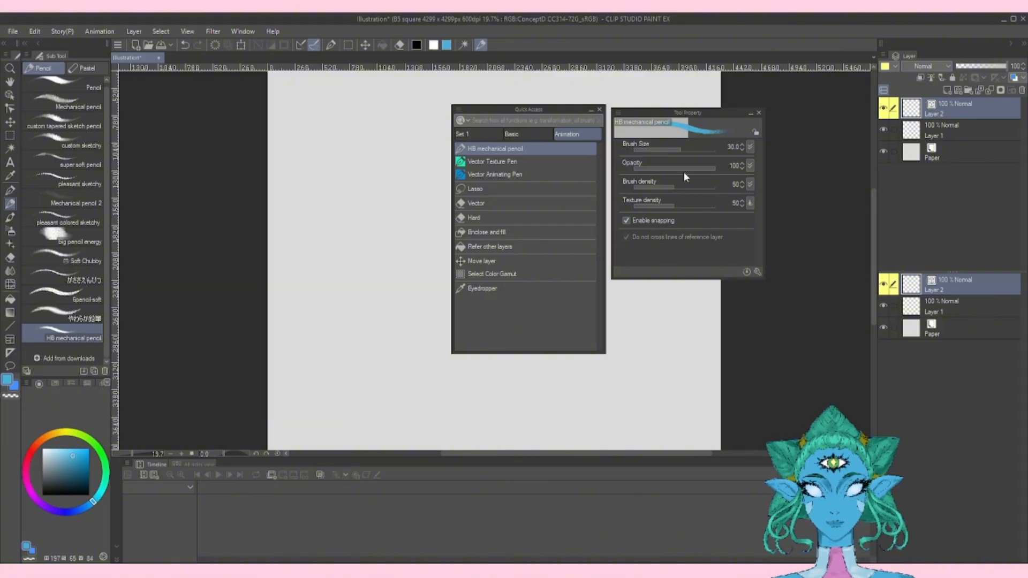
Select the Pinch vector line sub tool and examine the Animation, Label, Light table and Edit commands offered in Quick Access Settings
click(10, 109)
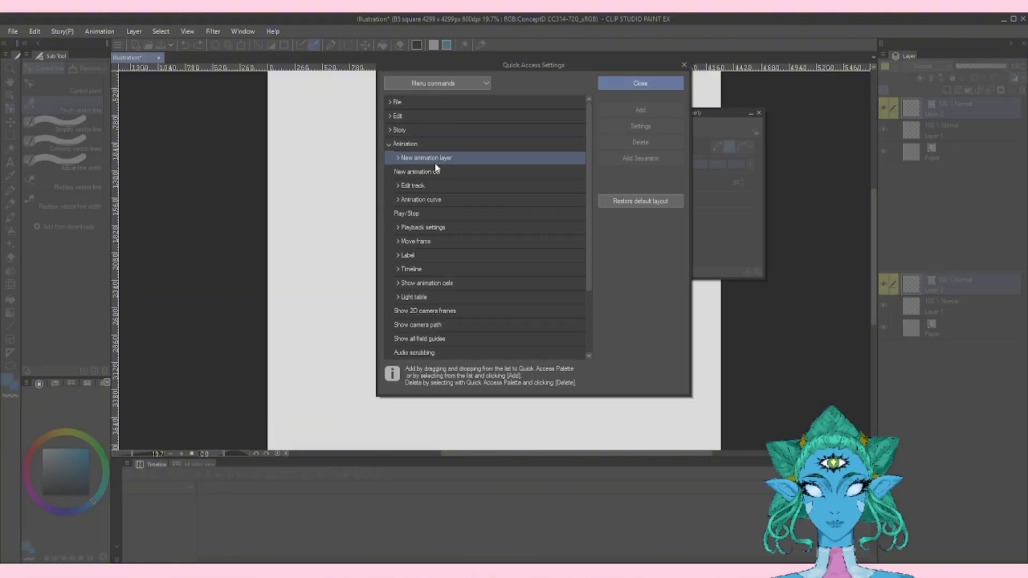
click(397, 186)
scroll(502, 167, down, 5)
click(408, 242)
scroll(502, 173, down, 3)
click(414, 255)
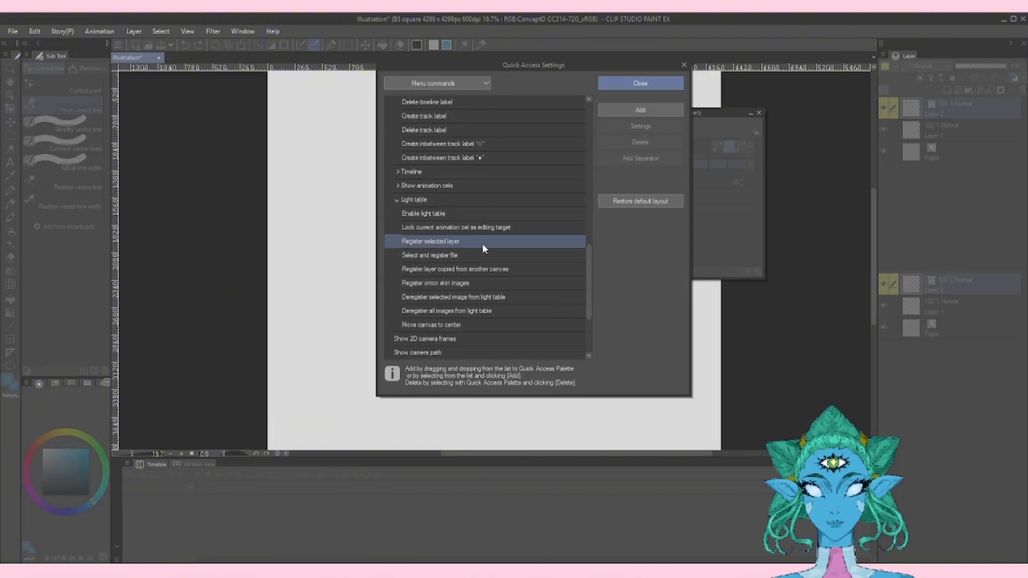
click(400, 310)
scroll(415, 305, up, 10)
click(405, 143)
click(399, 116)
scroll(516, 240, down, 10)
click(640, 84)
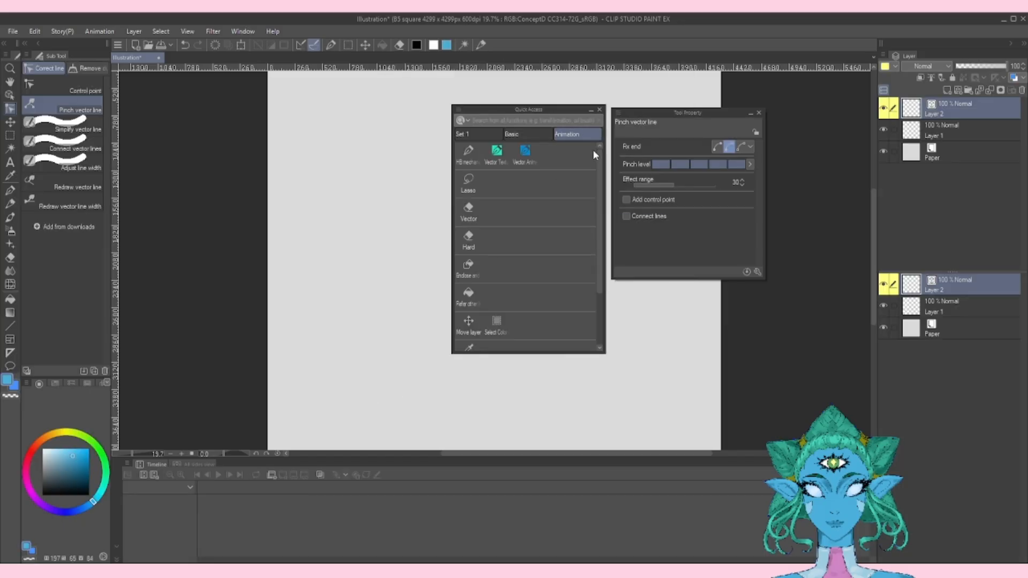
Place the Hard eraser beside Vector and Refer other layers beside Enclose and fill, and give the Vector eraser's icon a green background
drag(469, 236, 497, 208)
drag(523, 292, 496, 265)
right_click(468, 240)
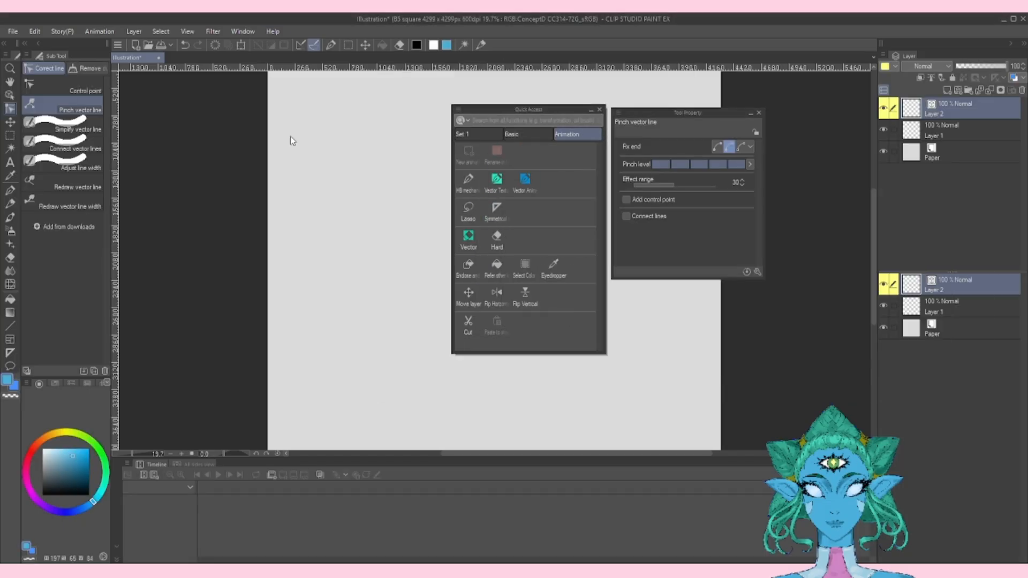
Dock the Tool Property palette below the Sub Tool palette, show the Color Set beneath it, and narrow the palette dock
drag(687, 112, 65, 236)
click(47, 385)
click(5, 384)
click(63, 358)
drag(163, 321, 89, 321)
Show the Animation cels palette and place the floating Quick Access palette in the empty area beside the canvas
click(187, 32)
mouse_move(242, 31)
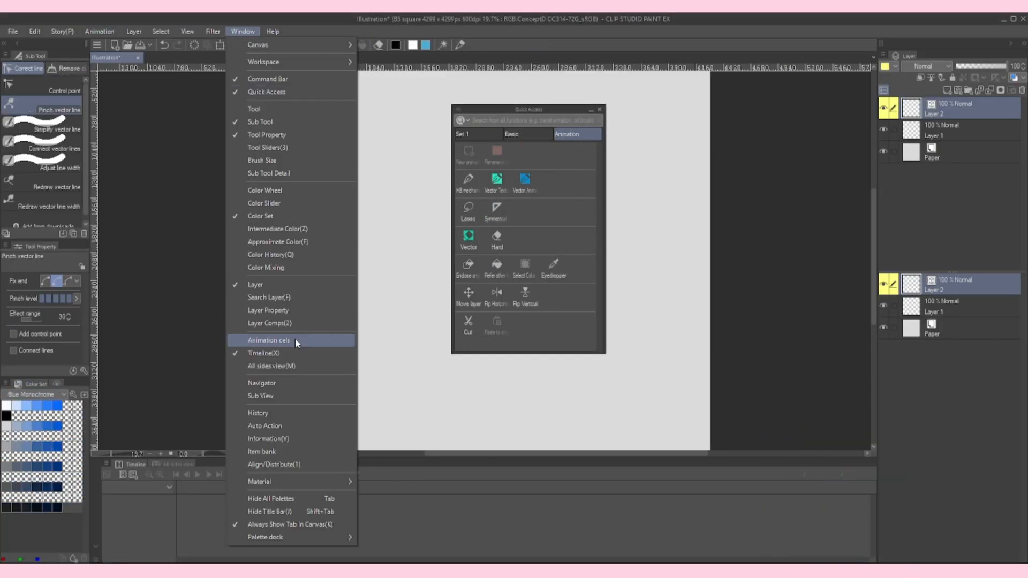
click(295, 338)
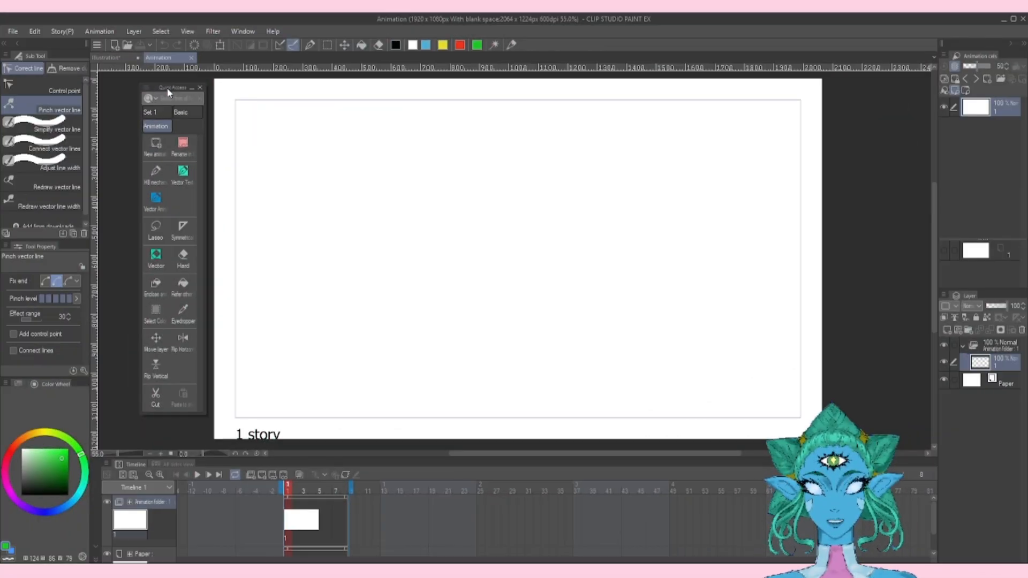
mouse_move(173, 89)
mouse_down()
mouse_move(180, 97)
mouse_move(159, 79)
mouse_up()
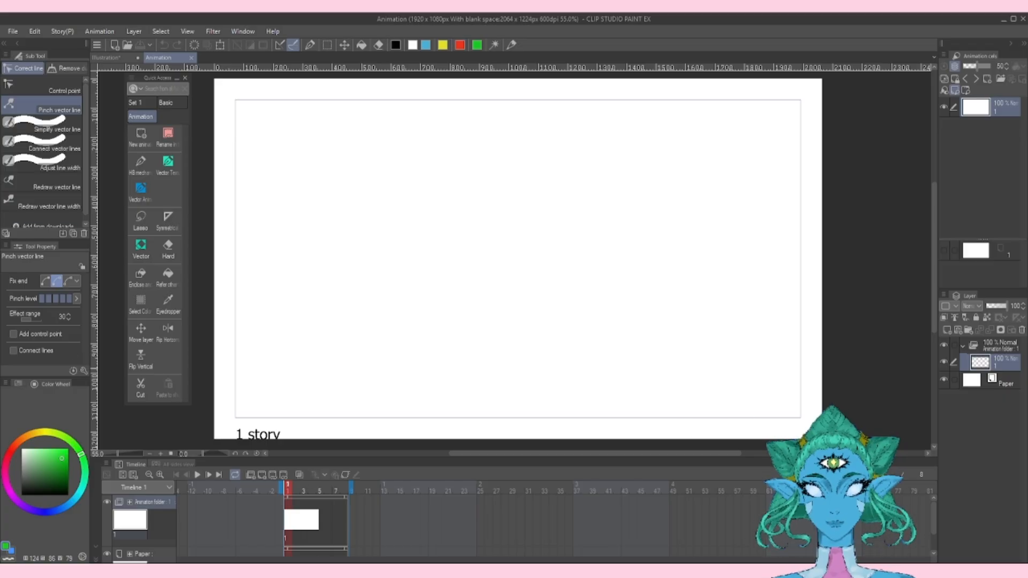
Look at the workspace commands and the list of registered workspaces
click(242, 31)
mouse_move(294, 62)
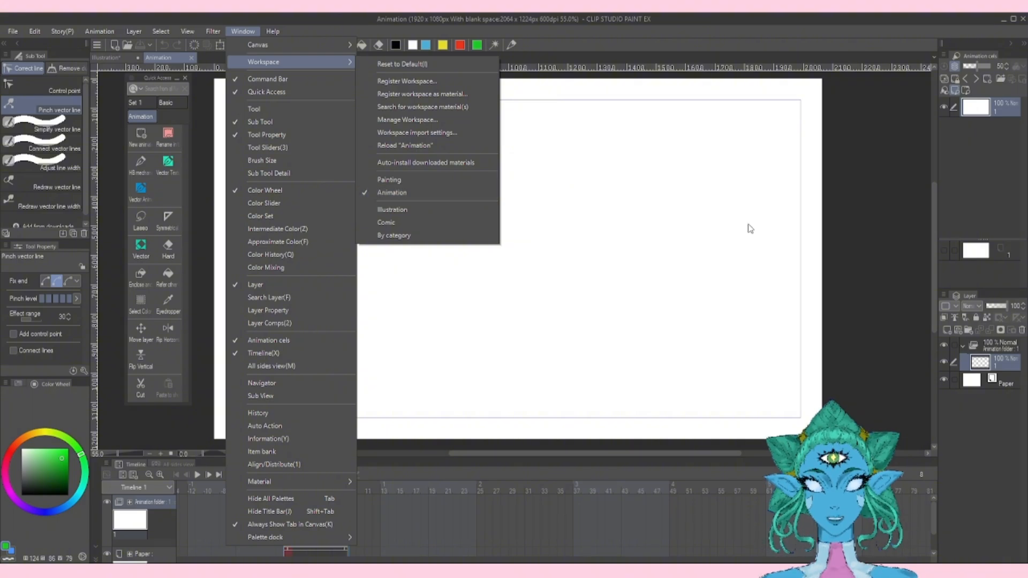
click(915, 209)
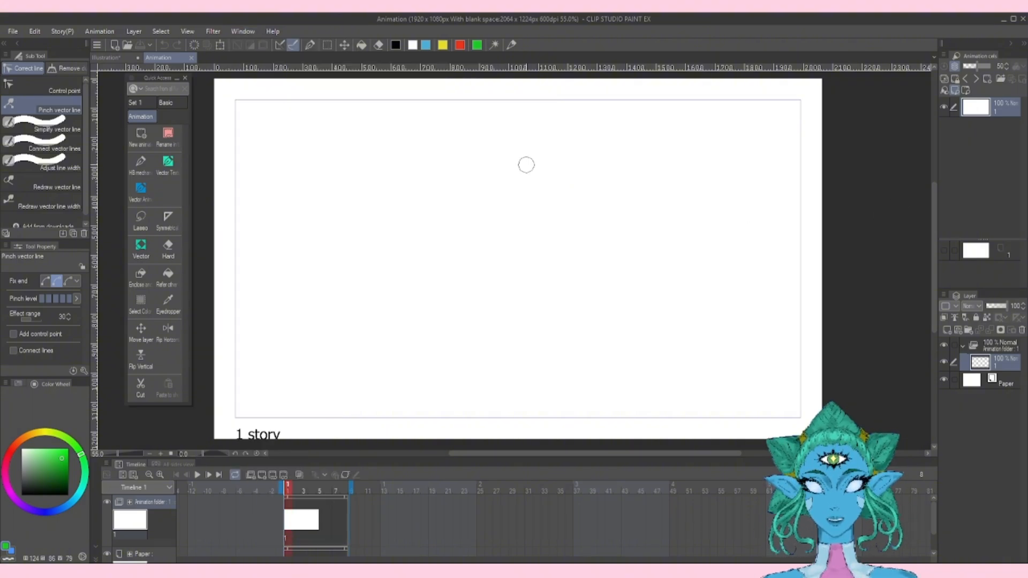